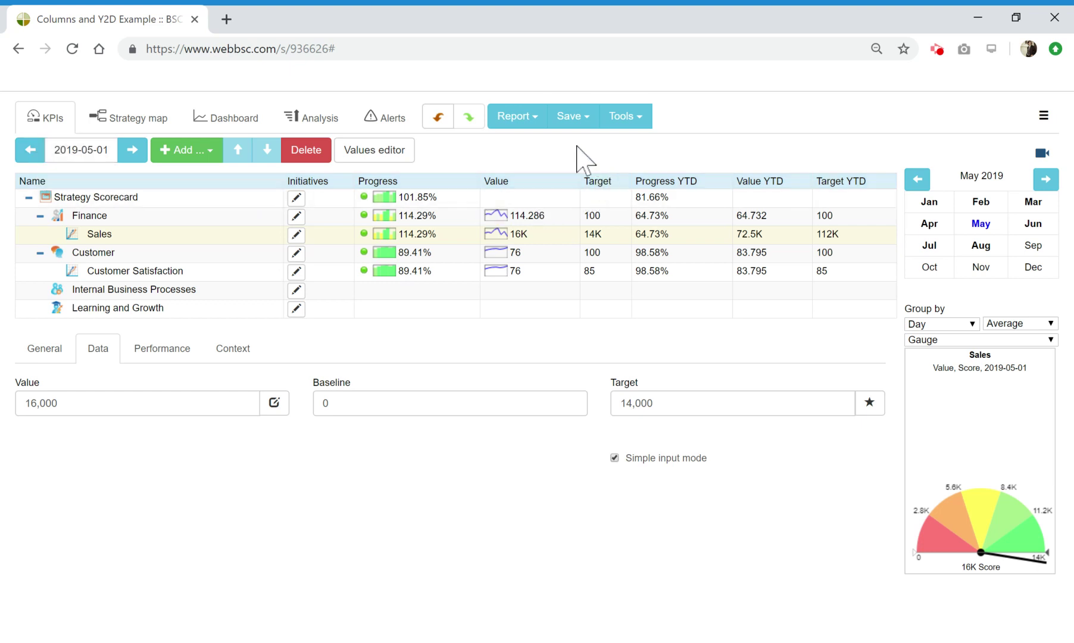
Open the KPI tree column options and review the list of visible columns
{"action": "left_click", "coordinate": [642, 121]}
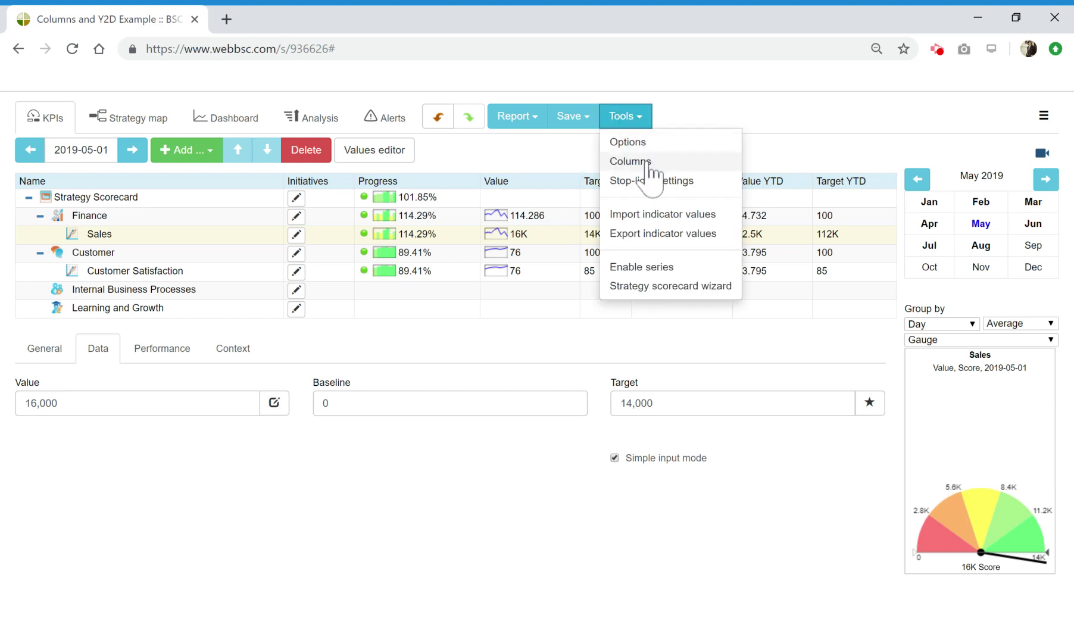
{"action": "left_click", "coordinate": [638, 160]}
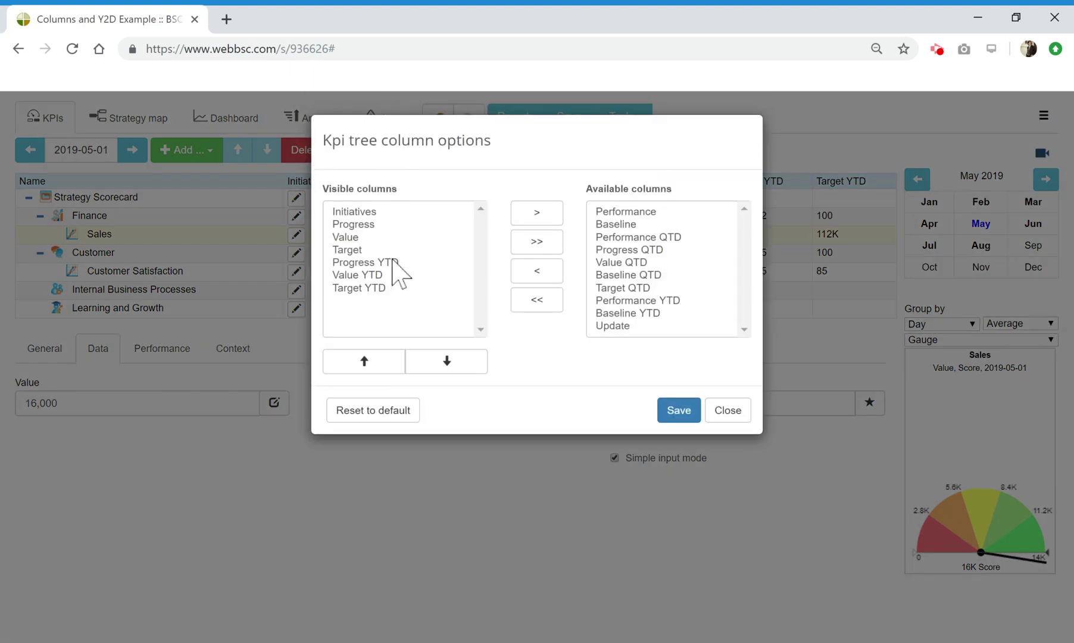
{"action": "left_click_drag", "start_coordinate": [410, 195], "coordinate": [328, 189]}
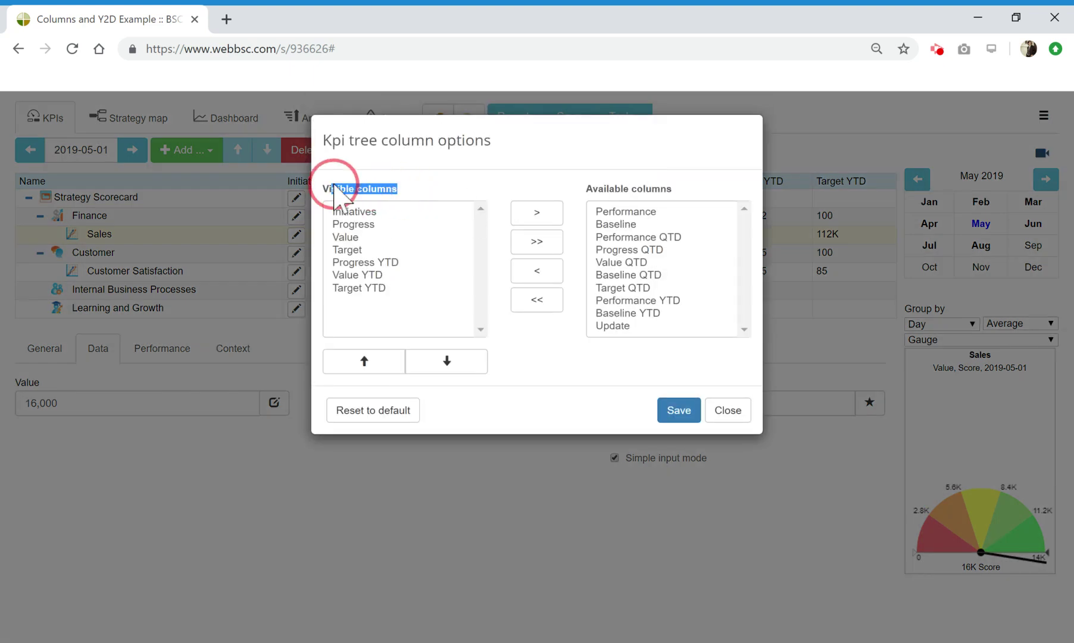
{"action": "left_click", "coordinate": [431, 186]}
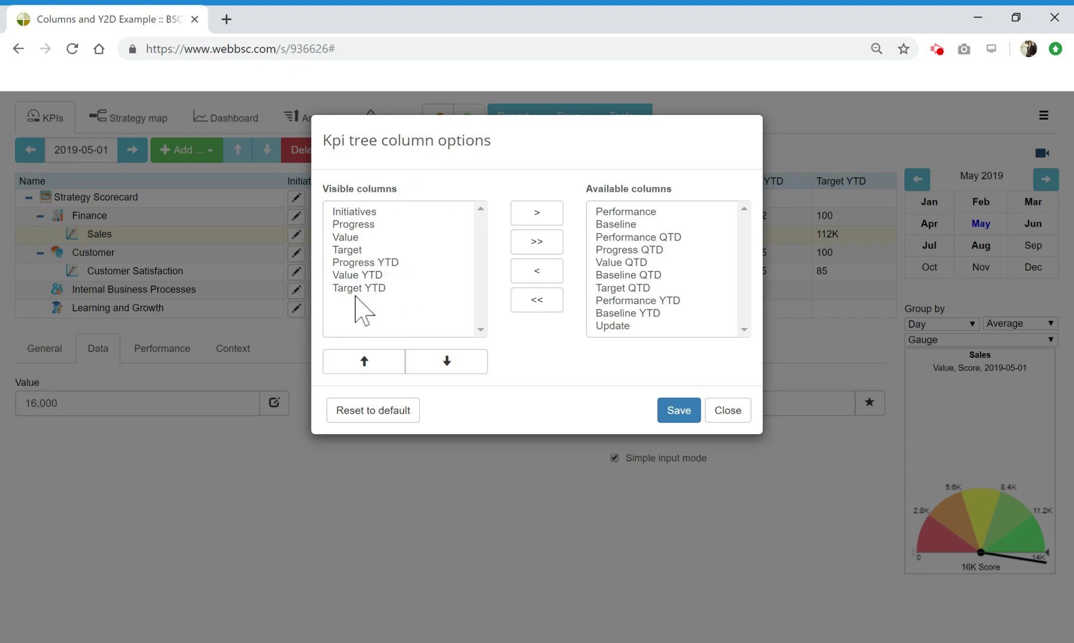
Try adding Baseline YTD to the visible columns, placing it just above Progress YTD, and remove it again
{"action": "left_click", "coordinate": [625, 313]}
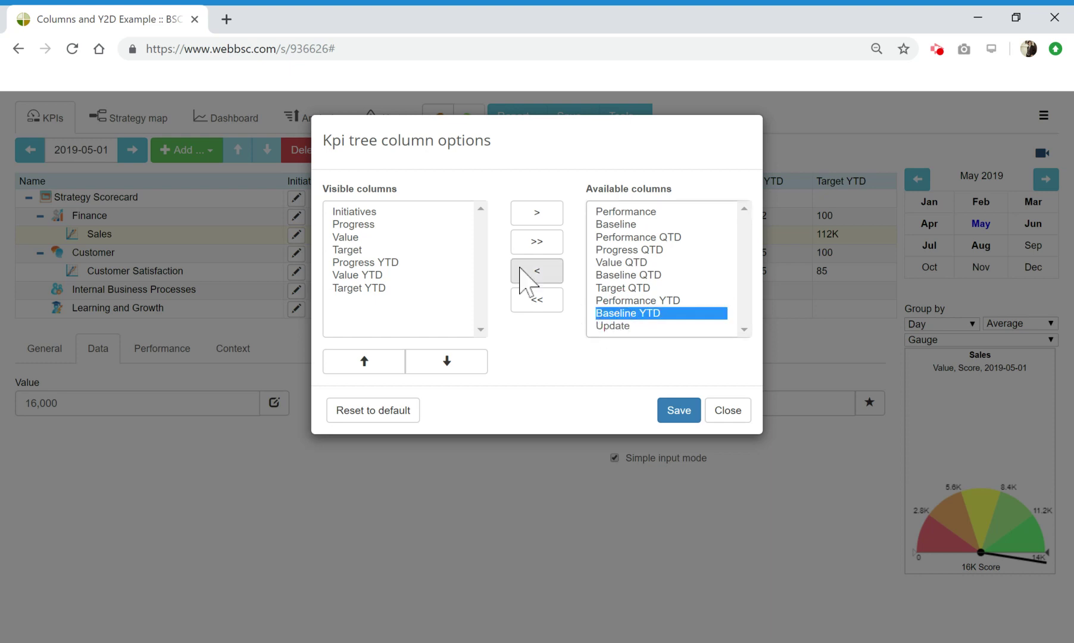
{"action": "left_click", "coordinate": [530, 272]}
{"action": "left_click", "coordinate": [381, 300]}
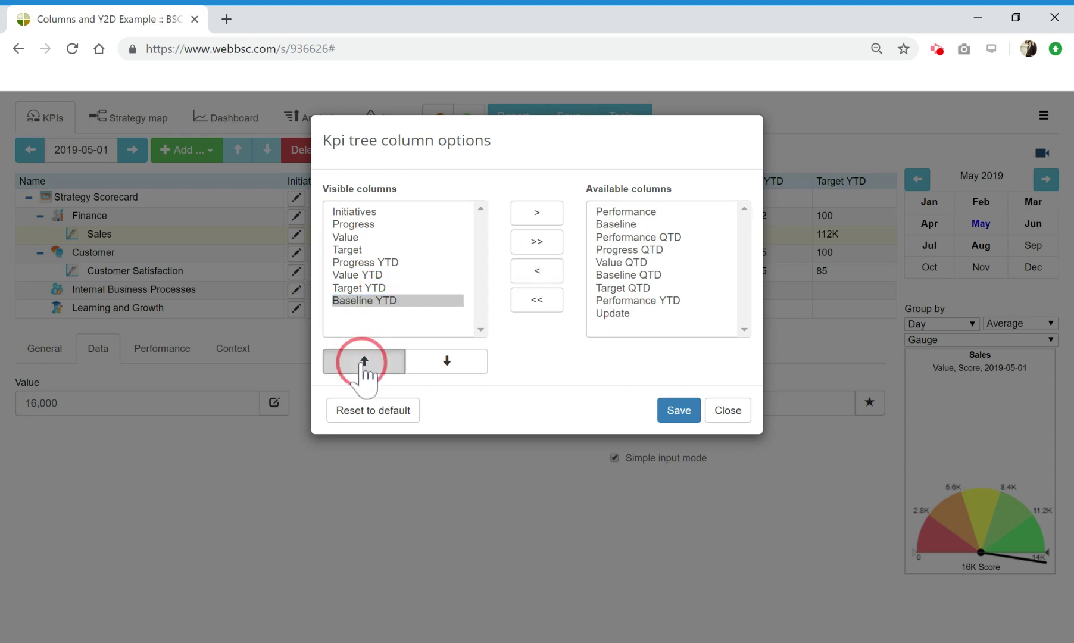
{"action": "left_click", "coordinate": [364, 361]}
{"action": "left_click", "coordinate": [365, 361]}
{"action": "left_click", "coordinate": [364, 361]}
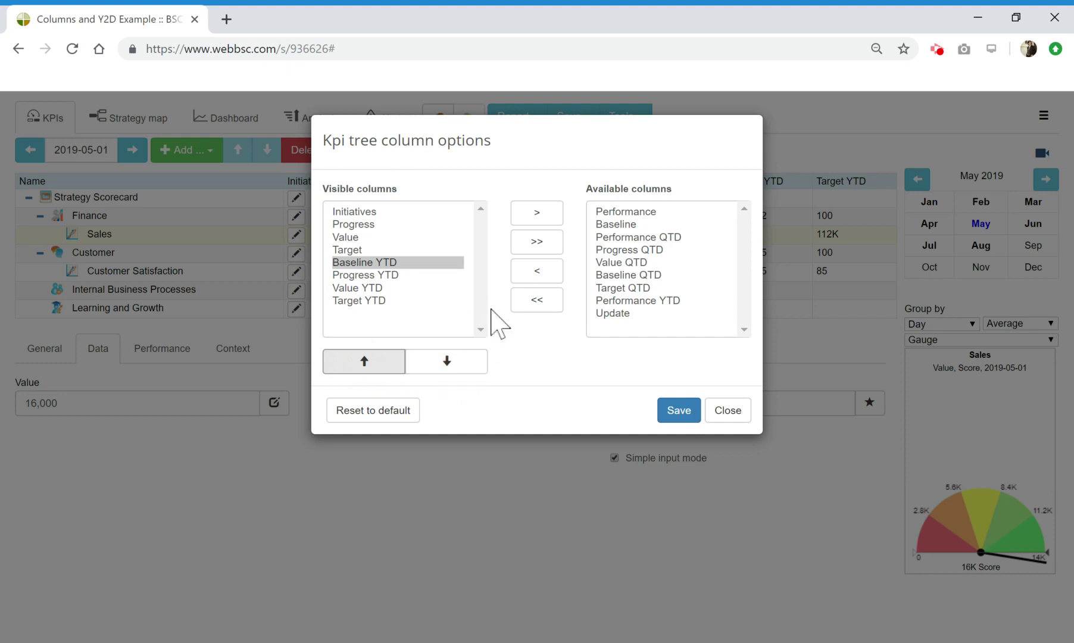
{"action": "left_click", "coordinate": [539, 213]}
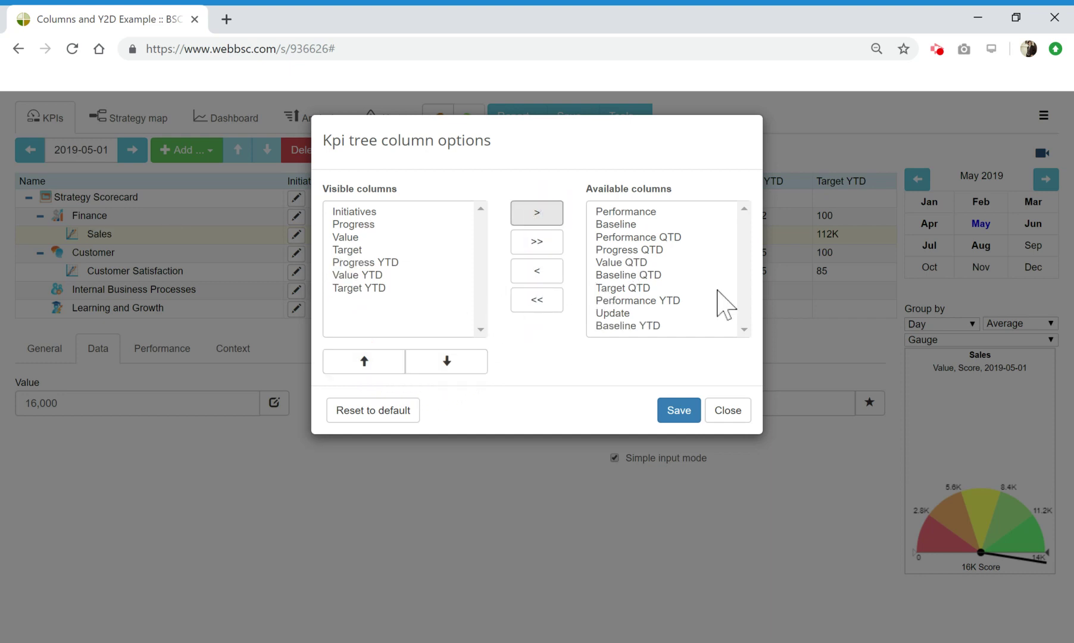
Move Target YTD up one place and back down in the visible columns, and save the column options
{"action": "left_click", "coordinate": [390, 288]}
{"action": "left_click", "coordinate": [369, 362]}
{"action": "left_click", "coordinate": [455, 361]}
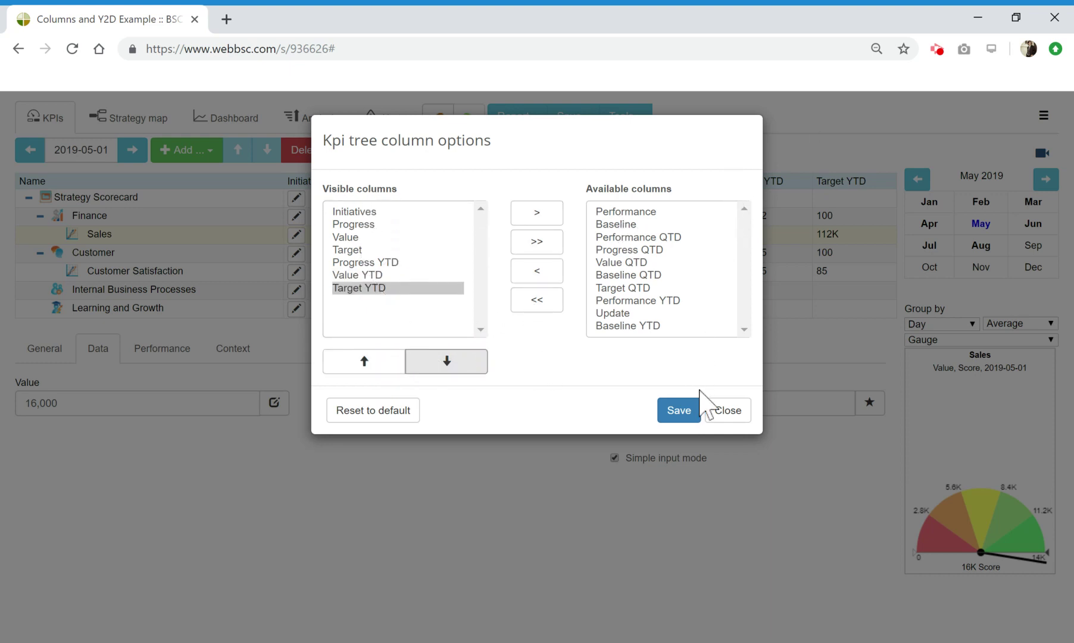
{"action": "left_click", "coordinate": [684, 415]}
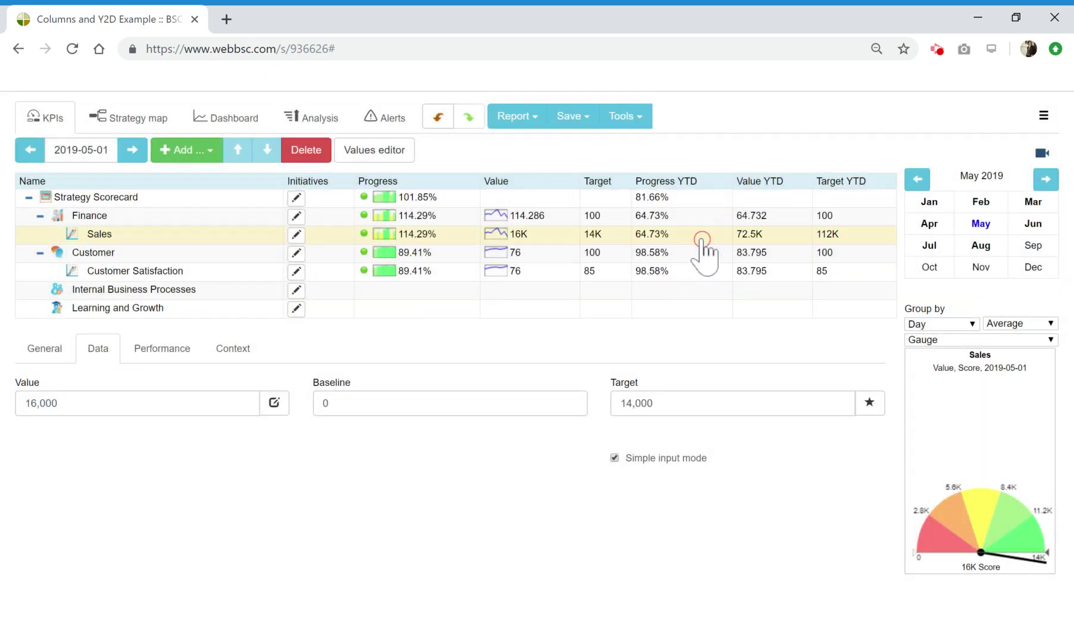
Review the Sales indicator's update interval and dated values in its values editor, and close it without changes
{"action": "left_click", "coordinate": [524, 271]}
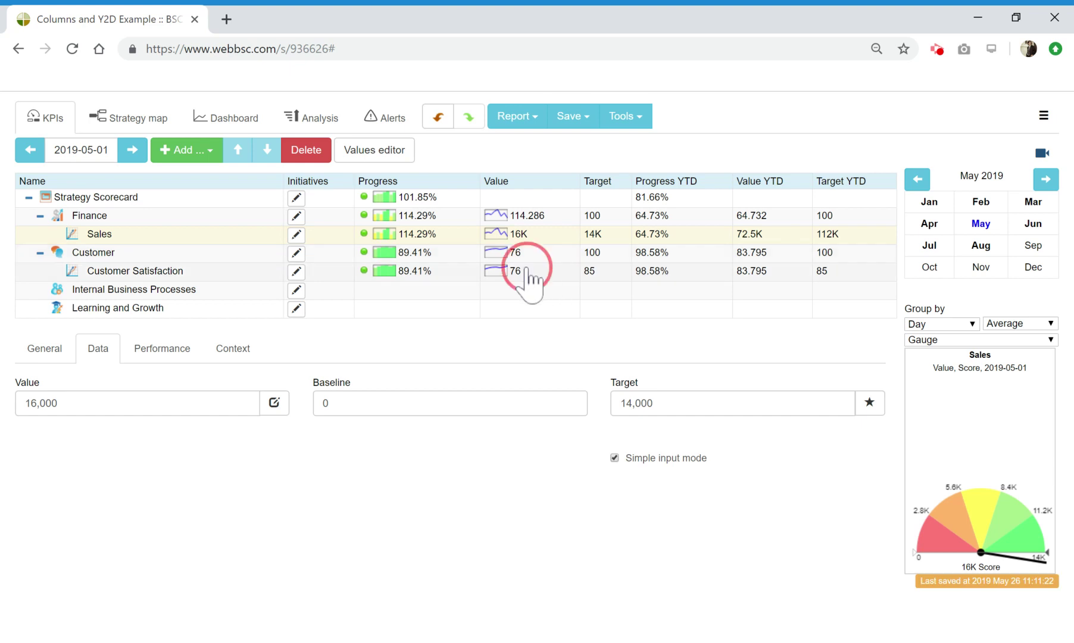
{"action": "left_click", "coordinate": [188, 233]}
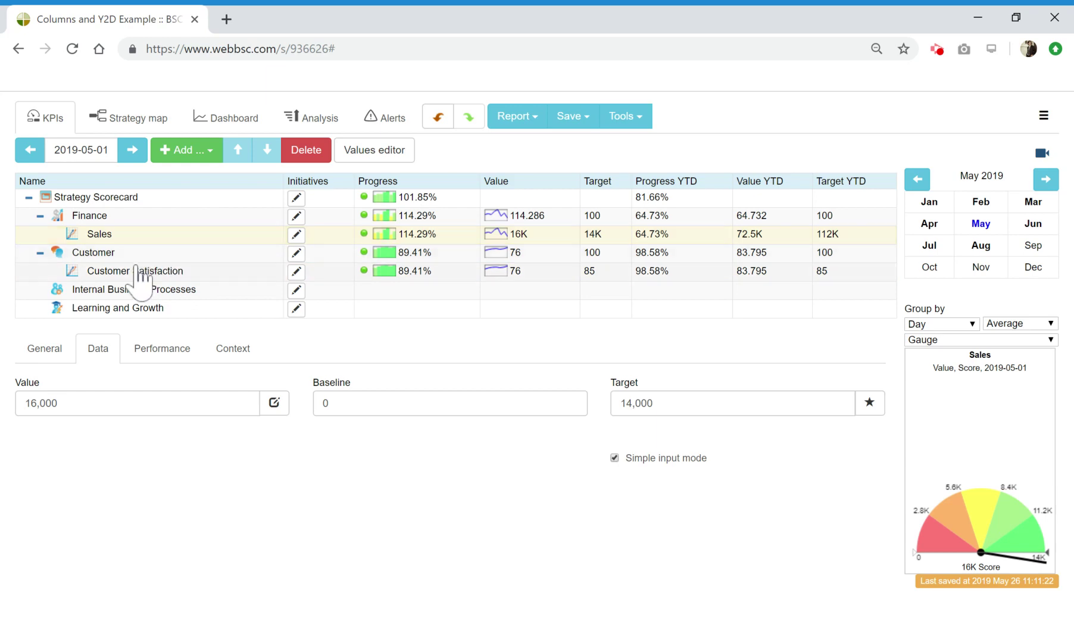
{"action": "left_click", "coordinate": [381, 151]}
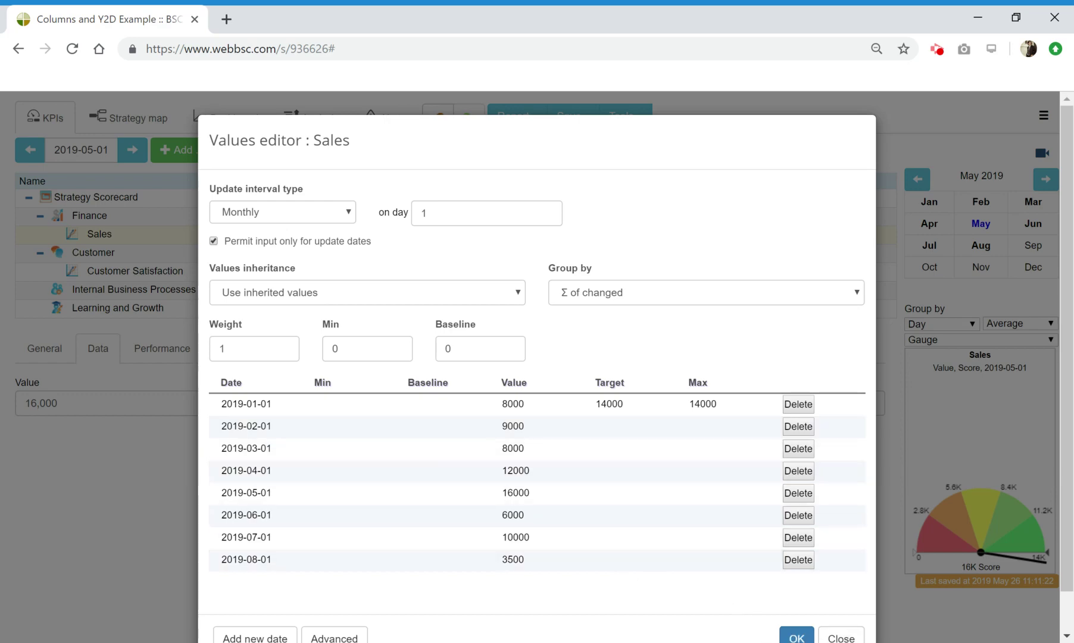
{"action": "left_click", "coordinate": [842, 637]}
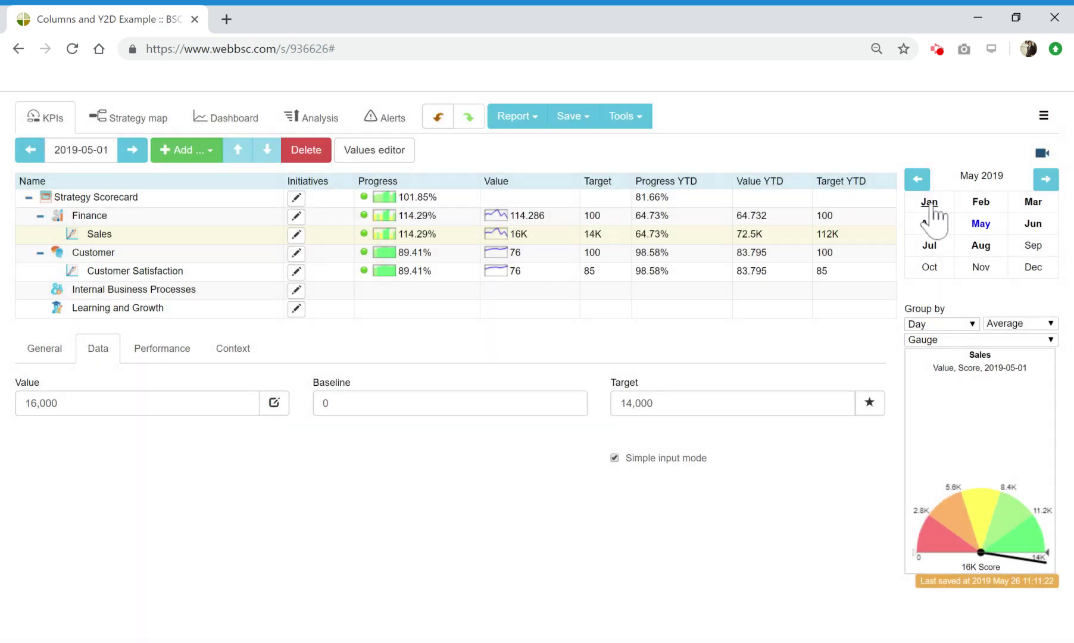
View the Sales data for January, February and April 2019, and return to May 2019
{"action": "left_click", "coordinate": [929, 203]}
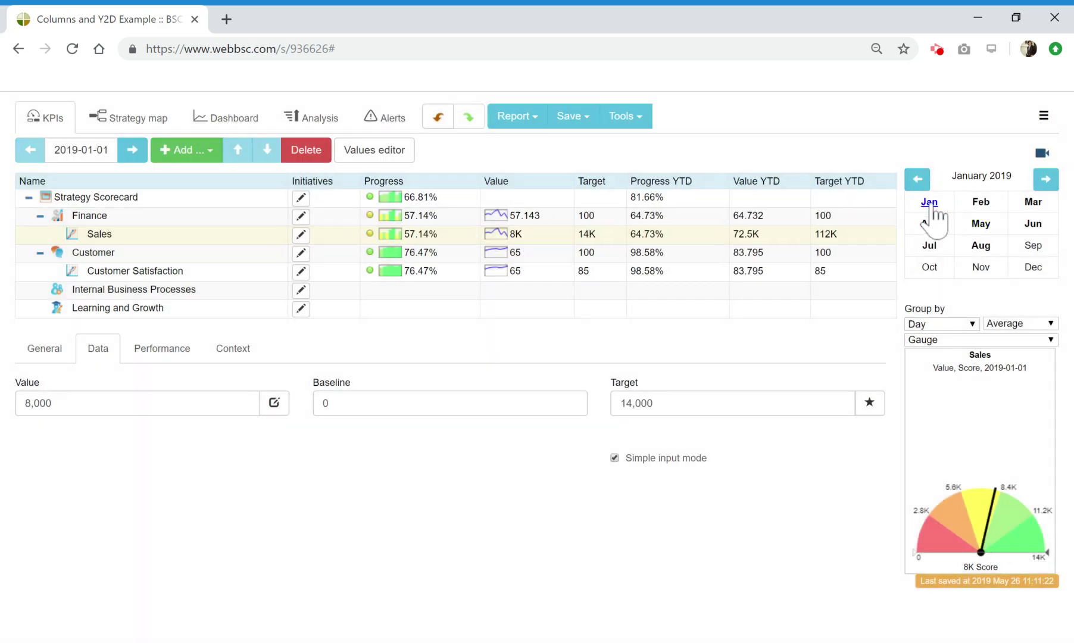
{"action": "double_click", "coordinate": [23, 403]}
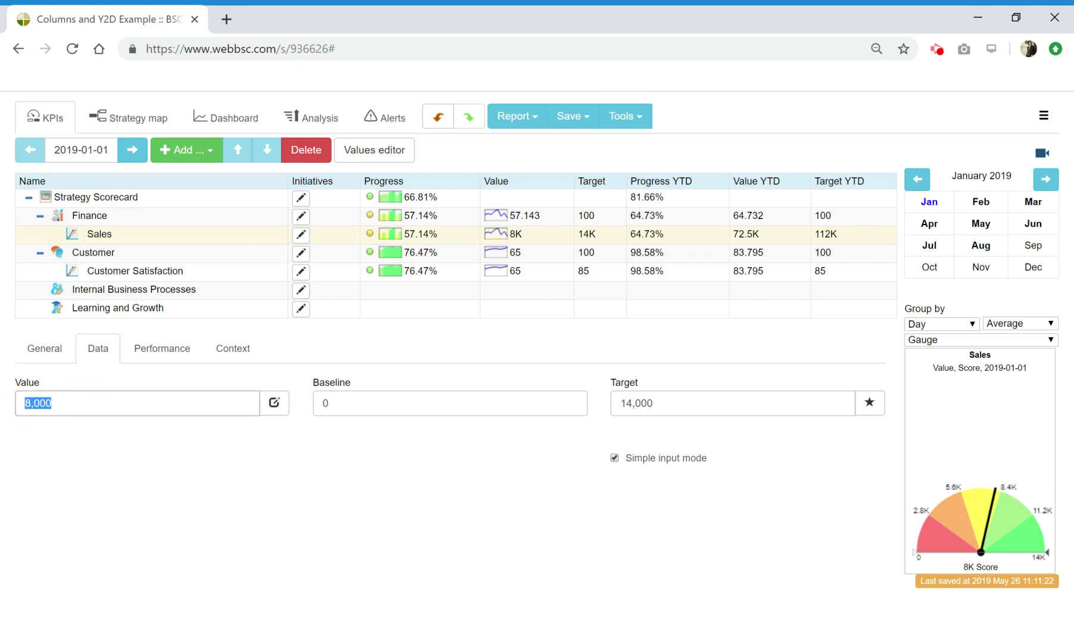
{"action": "left_click", "coordinate": [583, 398]}
{"action": "left_click", "coordinate": [593, 445]}
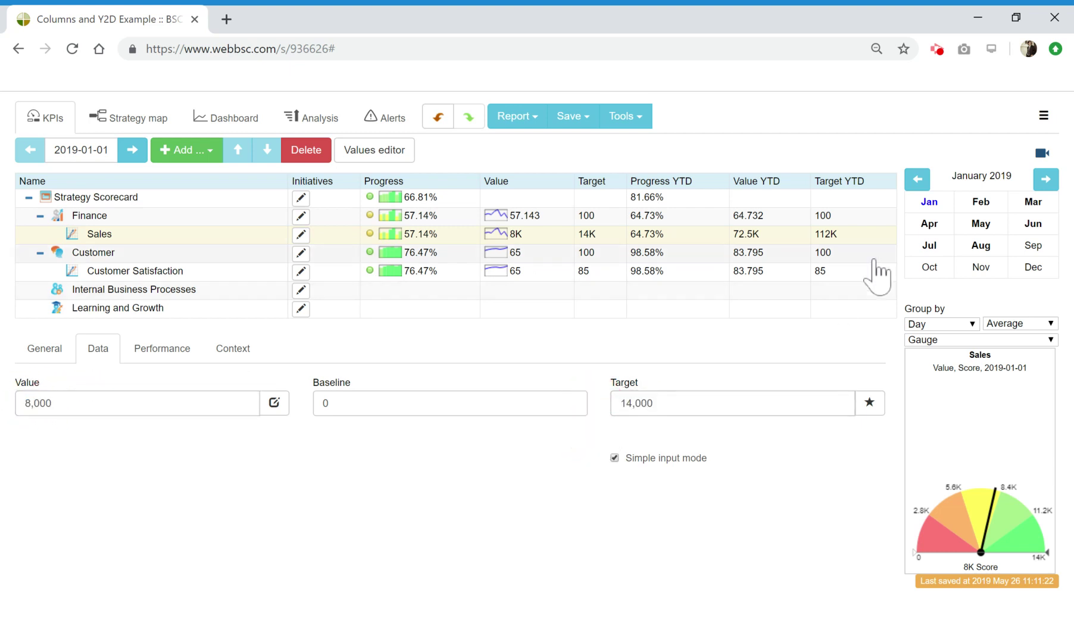
{"action": "left_click", "coordinate": [980, 203]}
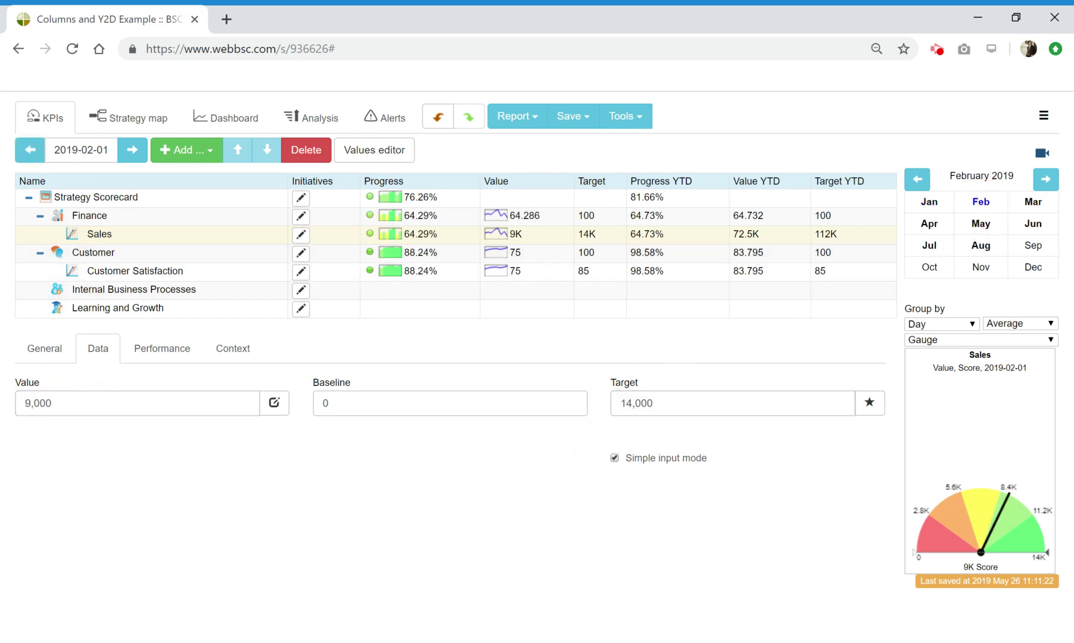
{"action": "left_click", "coordinate": [929, 224]}
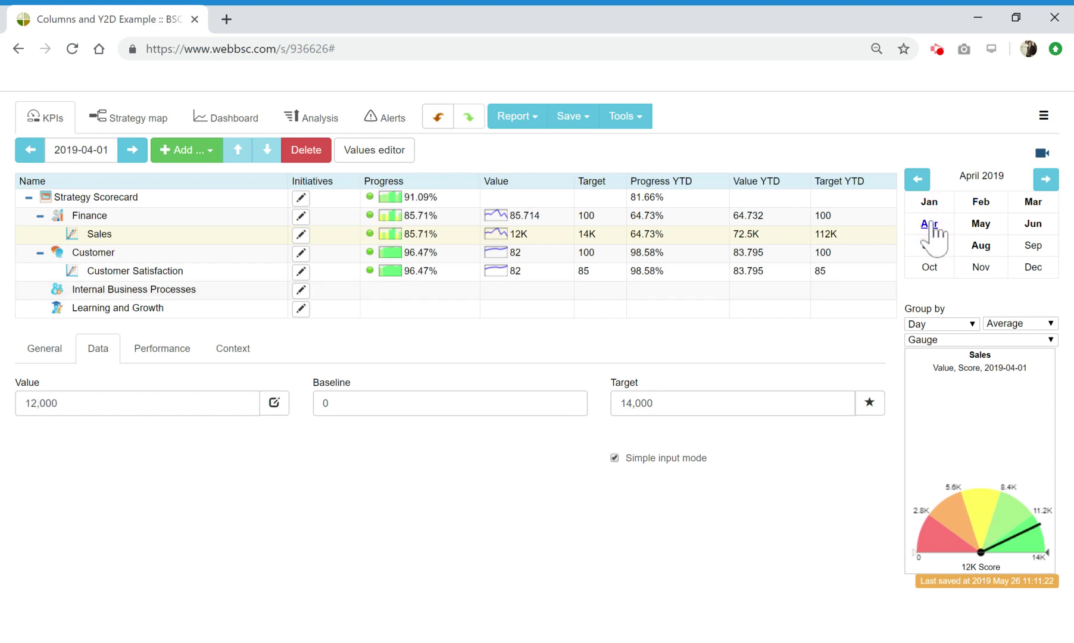
{"action": "left_click", "coordinate": [981, 225]}
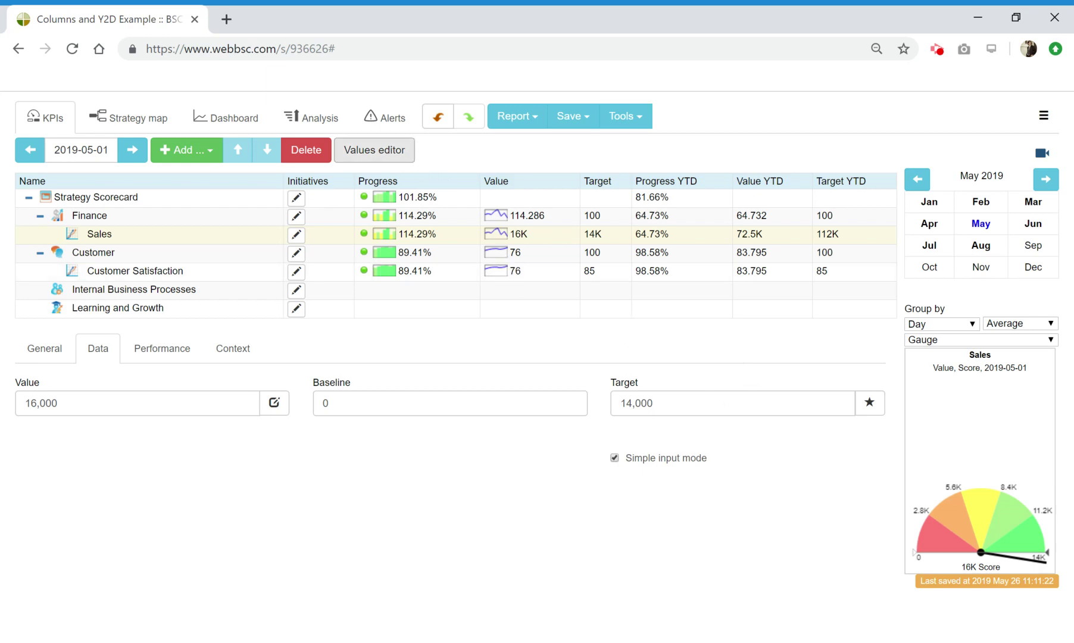
Inspect the grouping method and the January to March target cells in the Sales values editor, and close it without changes
{"action": "left_click", "coordinate": [408, 156]}
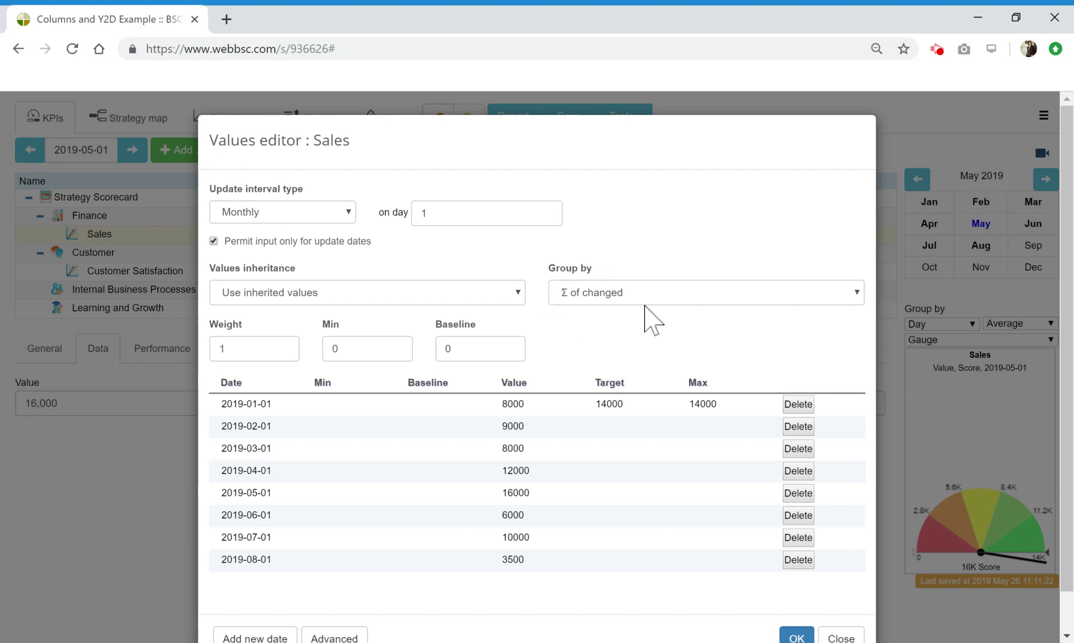
{"action": "left_click", "coordinate": [585, 300]}
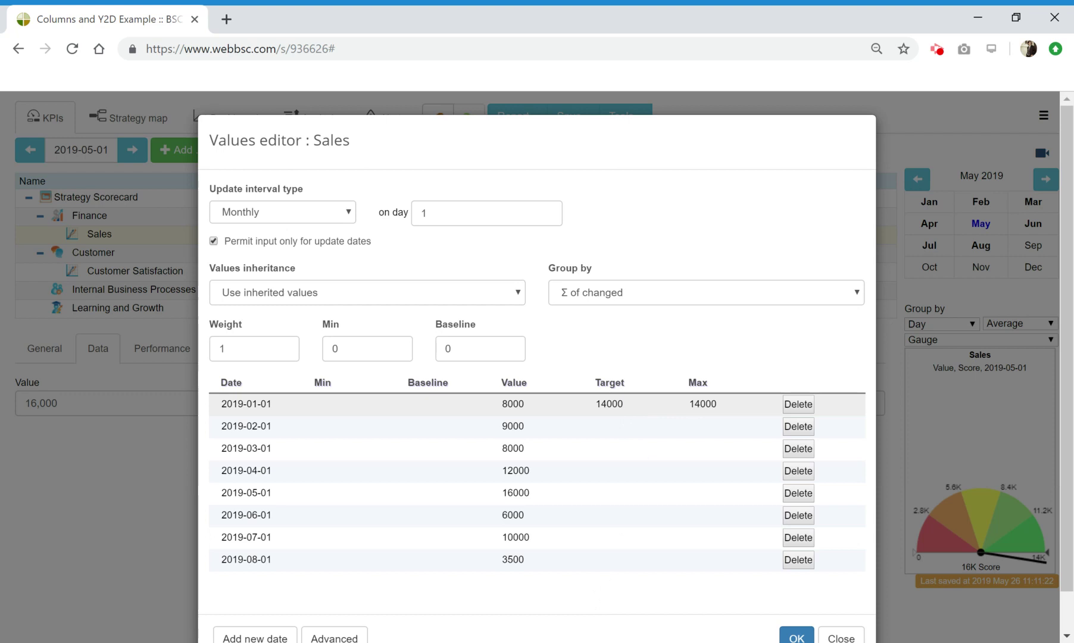
{"action": "left_click", "coordinate": [610, 404]}
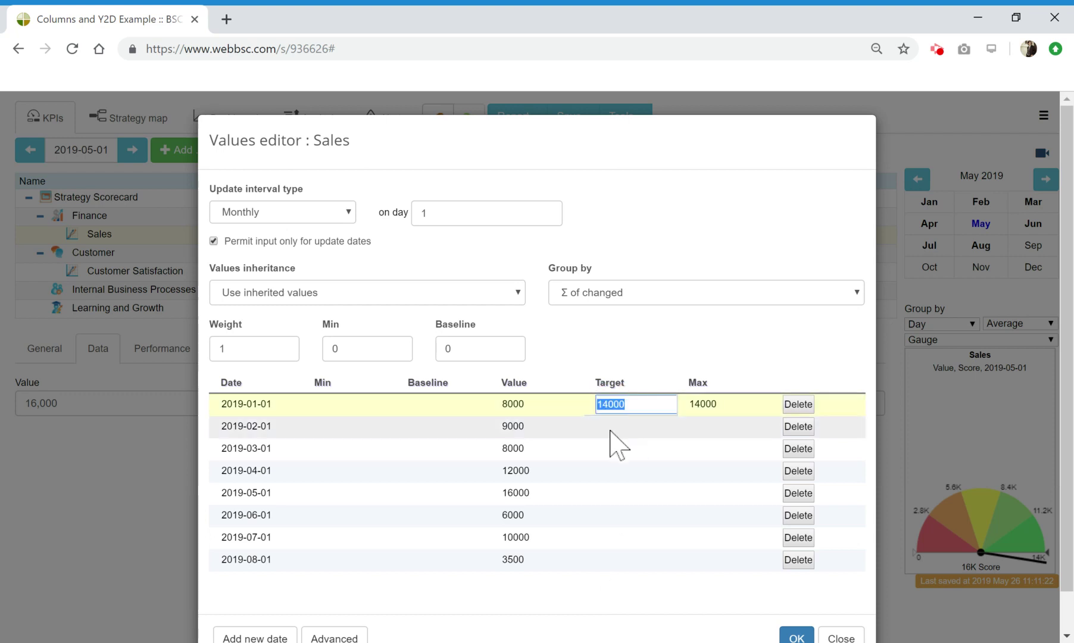
{"action": "left_click", "coordinate": [612, 430]}
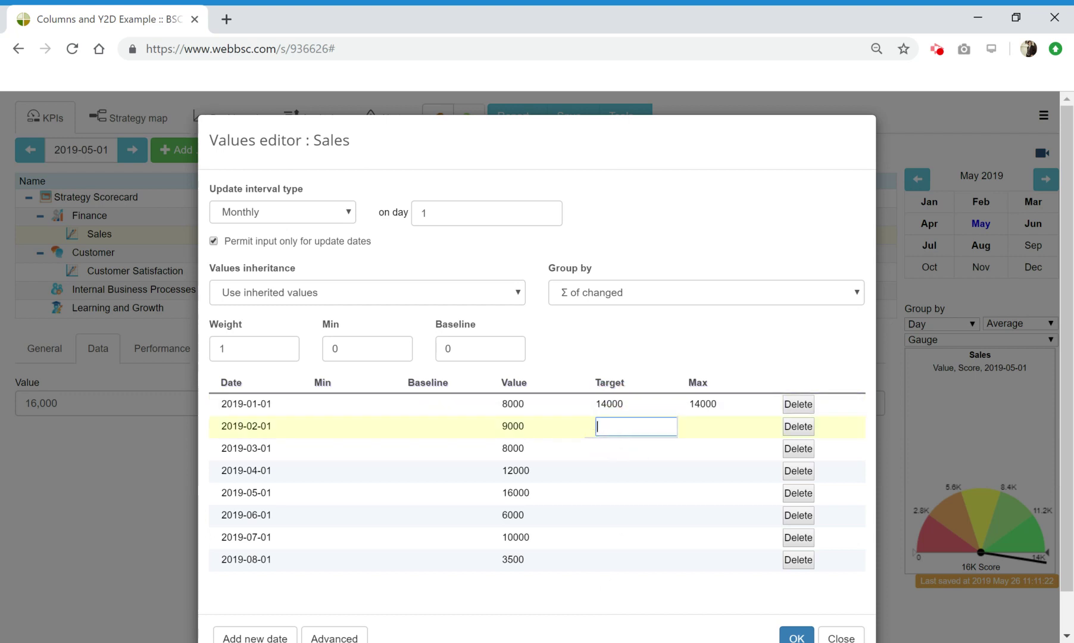
{"action": "left_click", "coordinate": [612, 450]}
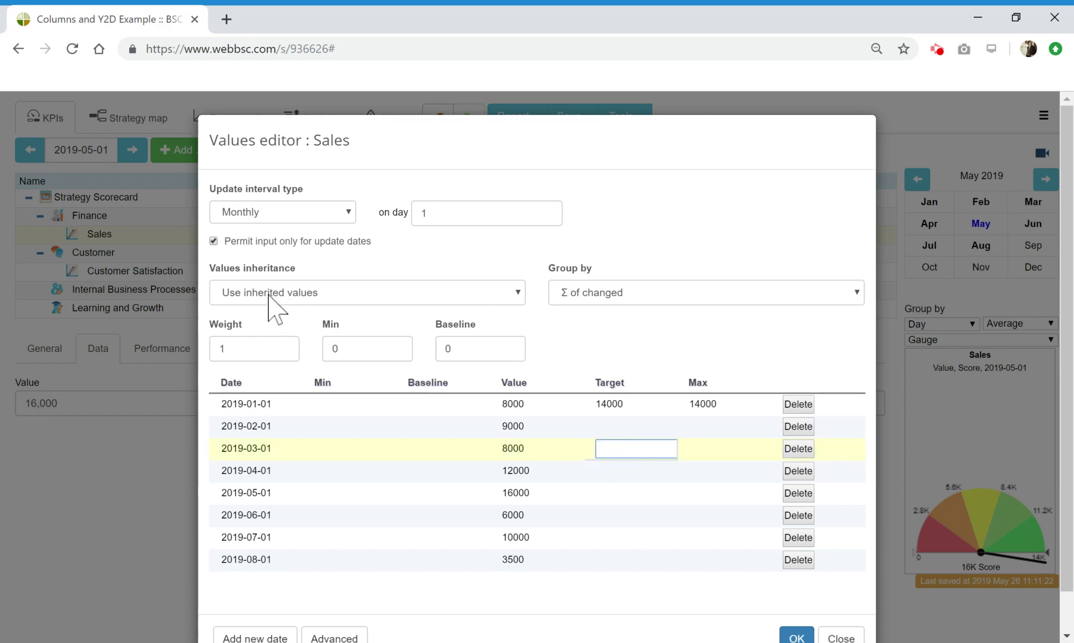
{"action": "left_click", "coordinate": [840, 637]}
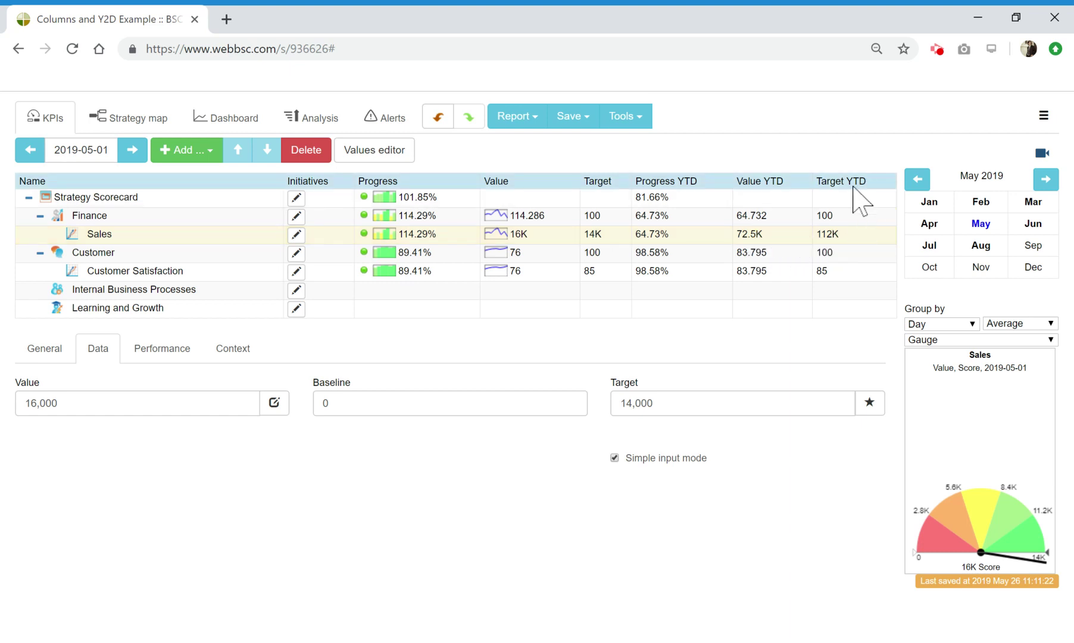
Compare the Target YTD of Sales with the targets listed in its values editor
{"action": "left_click", "coordinate": [839, 235]}
{"action": "left_click", "coordinate": [372, 150]}
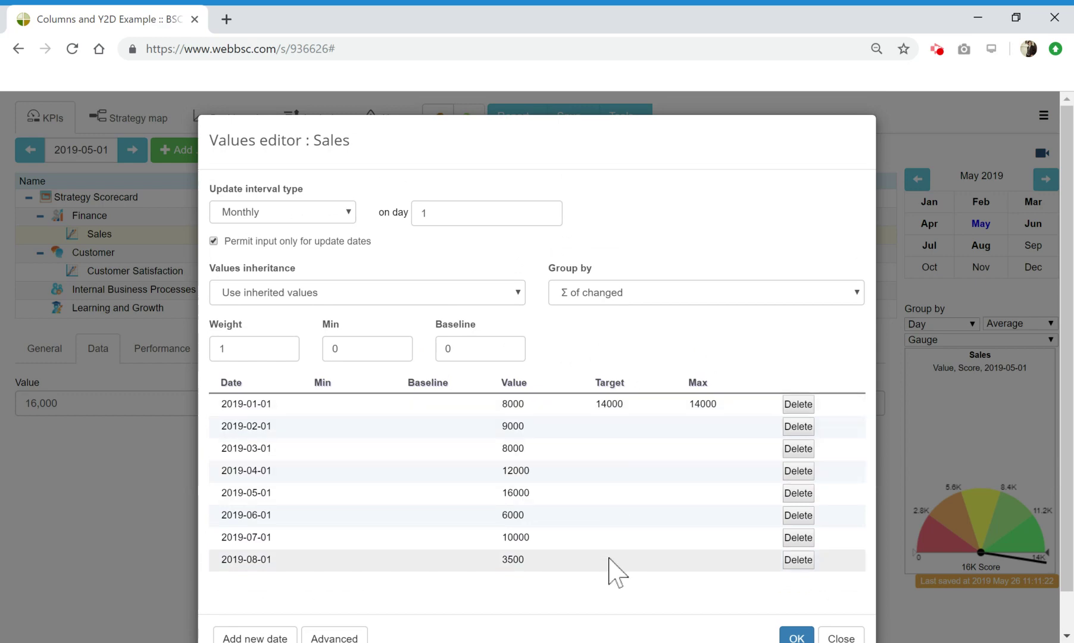
{"action": "left_click", "coordinate": [840, 638]}
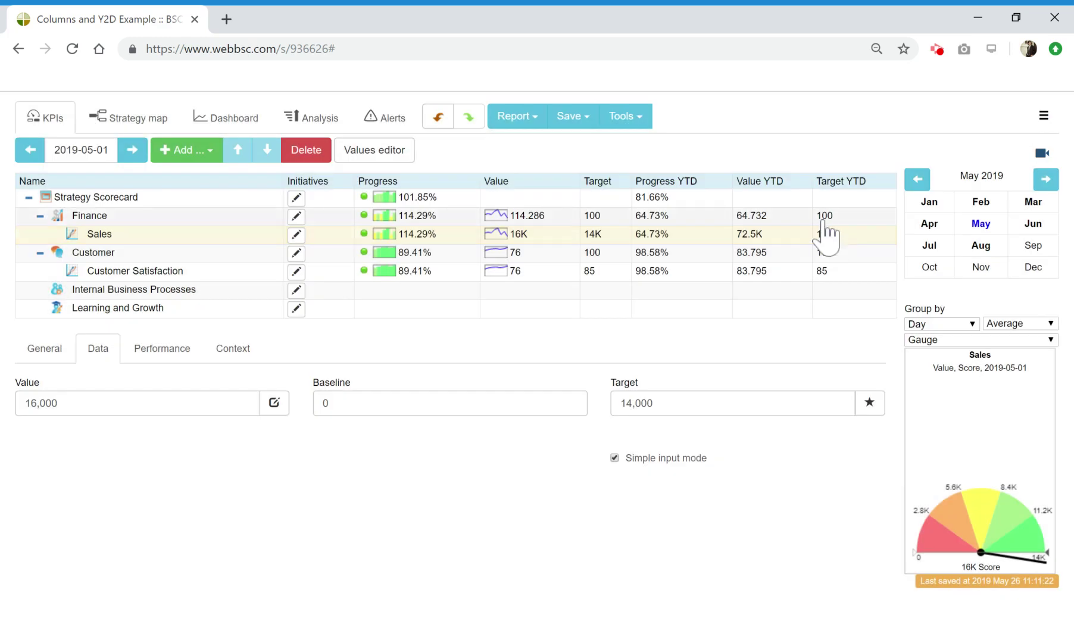
Compare the Value YTD of Sales with the monthly values listed in its values editor
{"action": "left_click", "coordinate": [759, 235]}
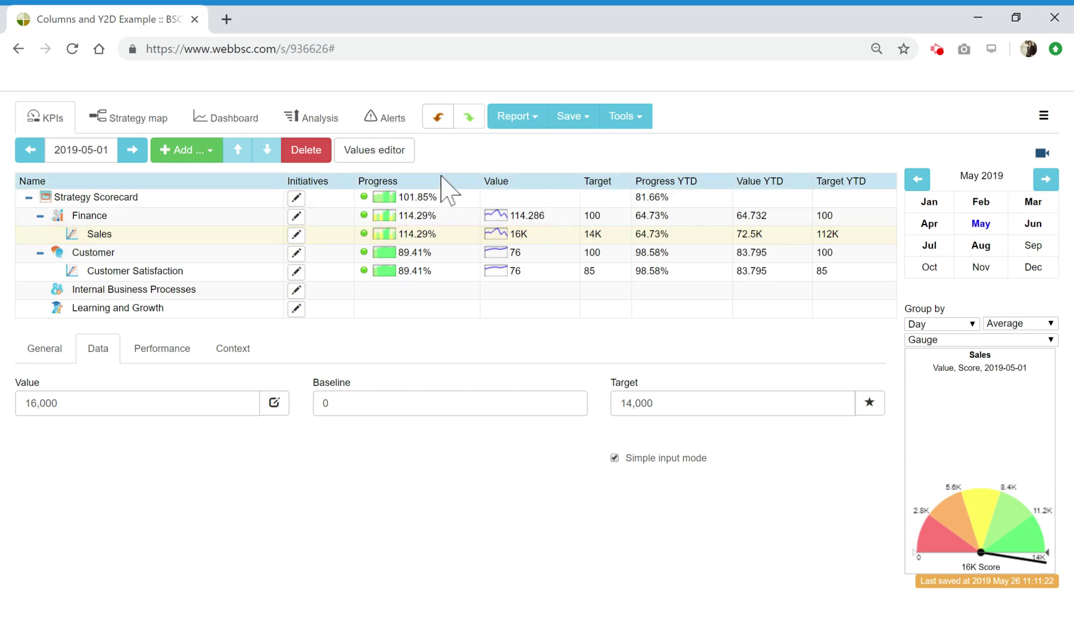
{"action": "left_click", "coordinate": [390, 156]}
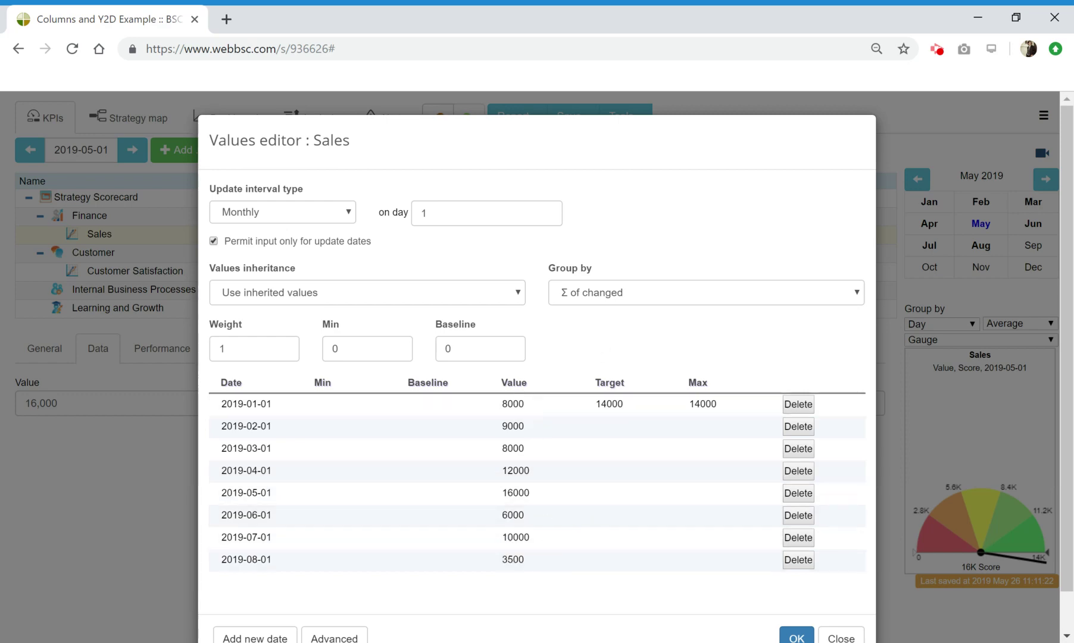
{"action": "left_click", "coordinate": [840, 636]}
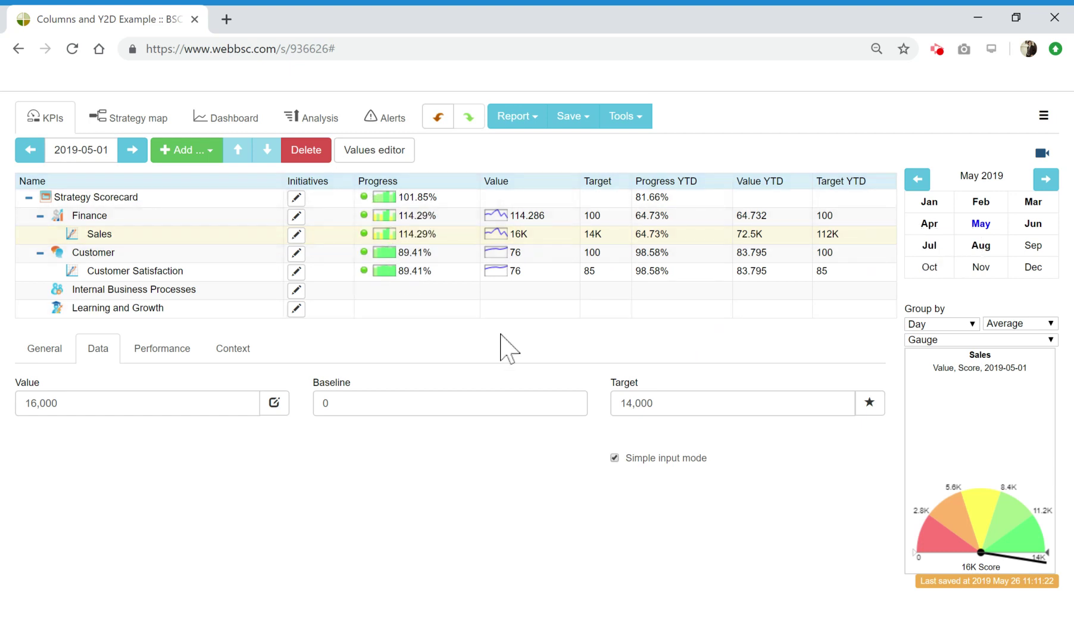
Go through the scorecard month by month from January to April 2019 to compare monthly and year-to-date figures
{"action": "left_click", "coordinate": [929, 203]}
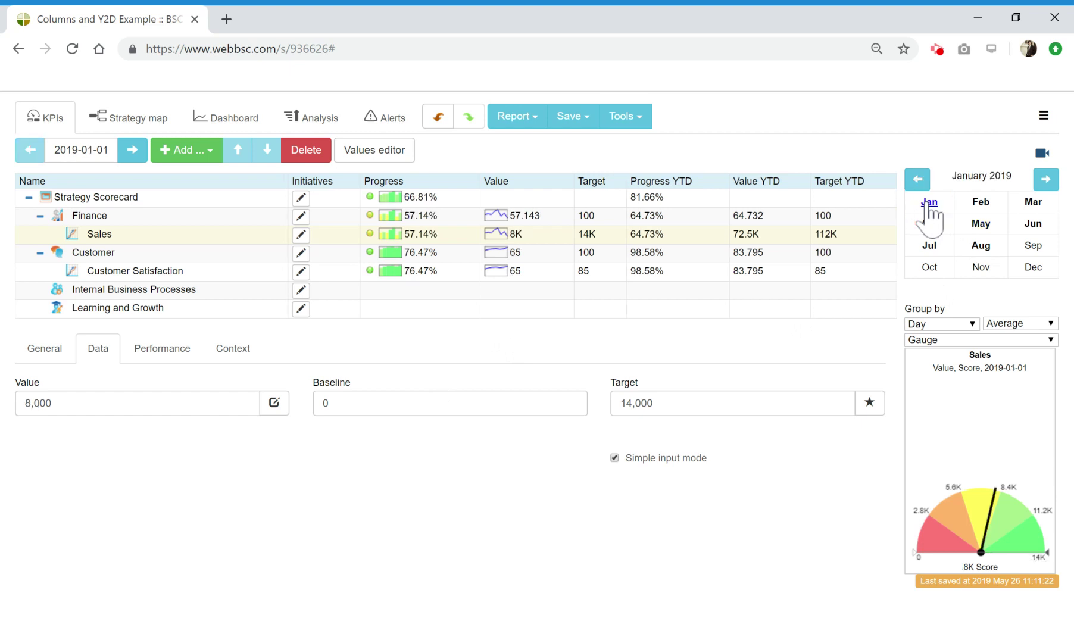
{"action": "left_click", "coordinate": [980, 203]}
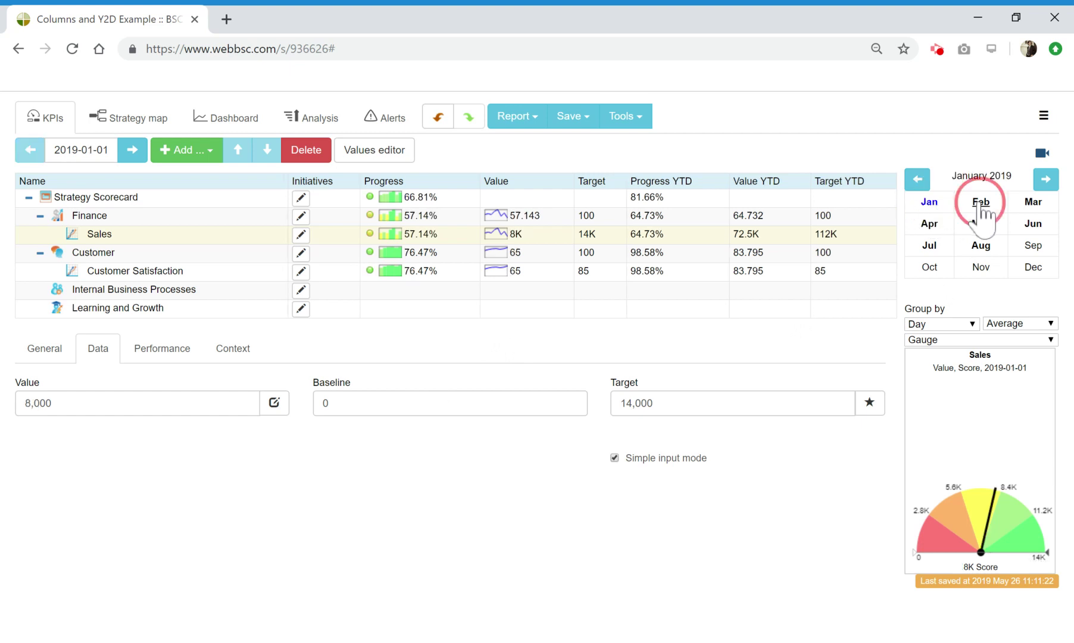
{"action": "left_click", "coordinate": [1033, 202]}
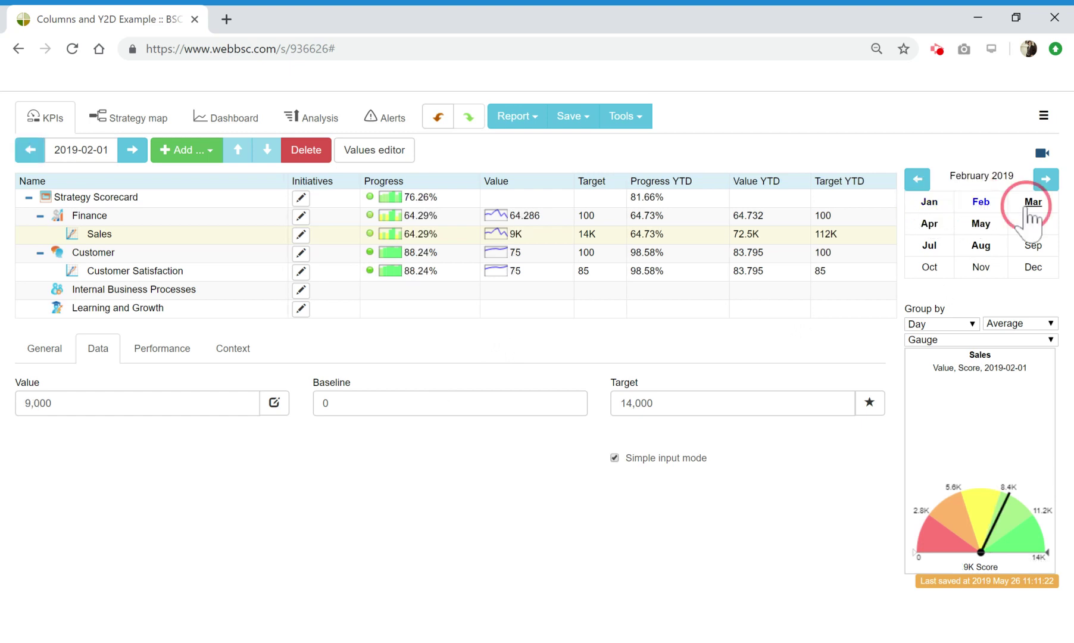
{"action": "left_click", "coordinate": [939, 228]}
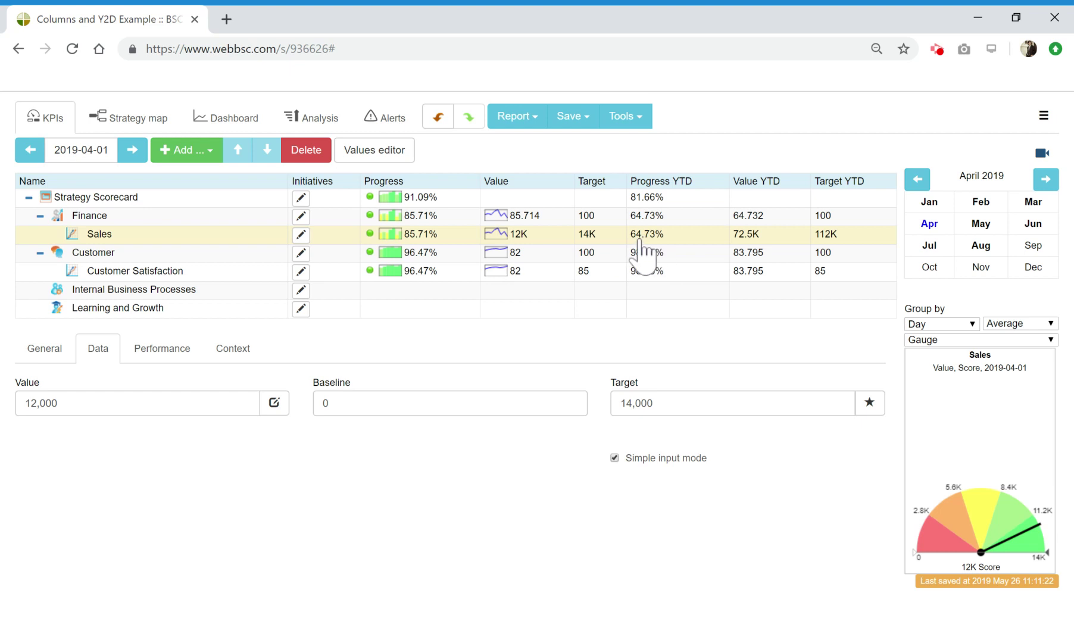
Review the monthly values of Sales in its values editor, and close it without changes
{"action": "left_click", "coordinate": [397, 158]}
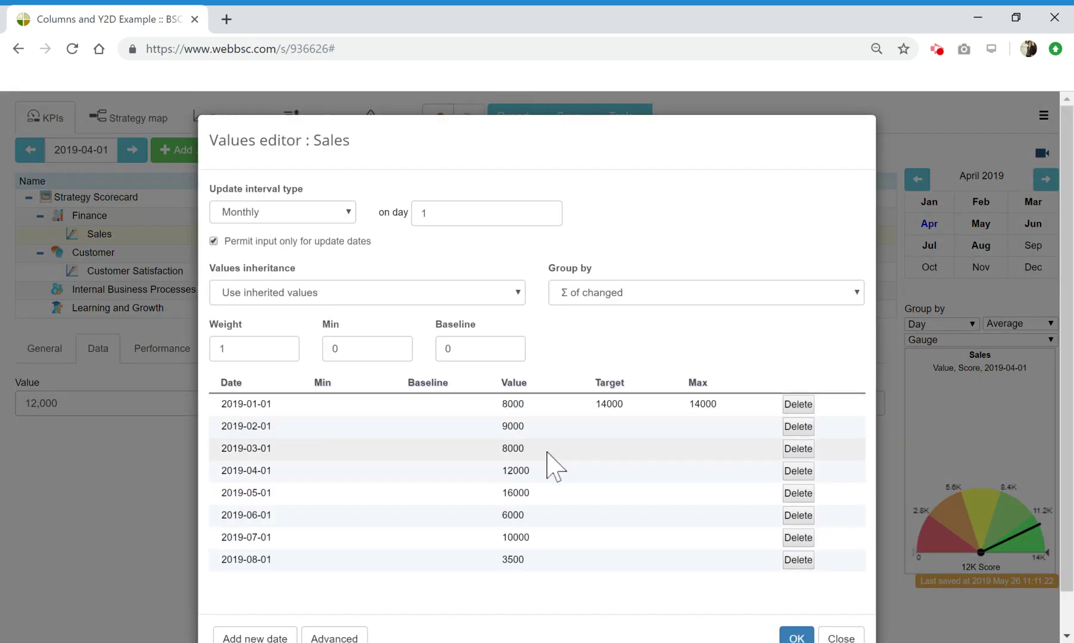
{"action": "left_click", "coordinate": [844, 638]}
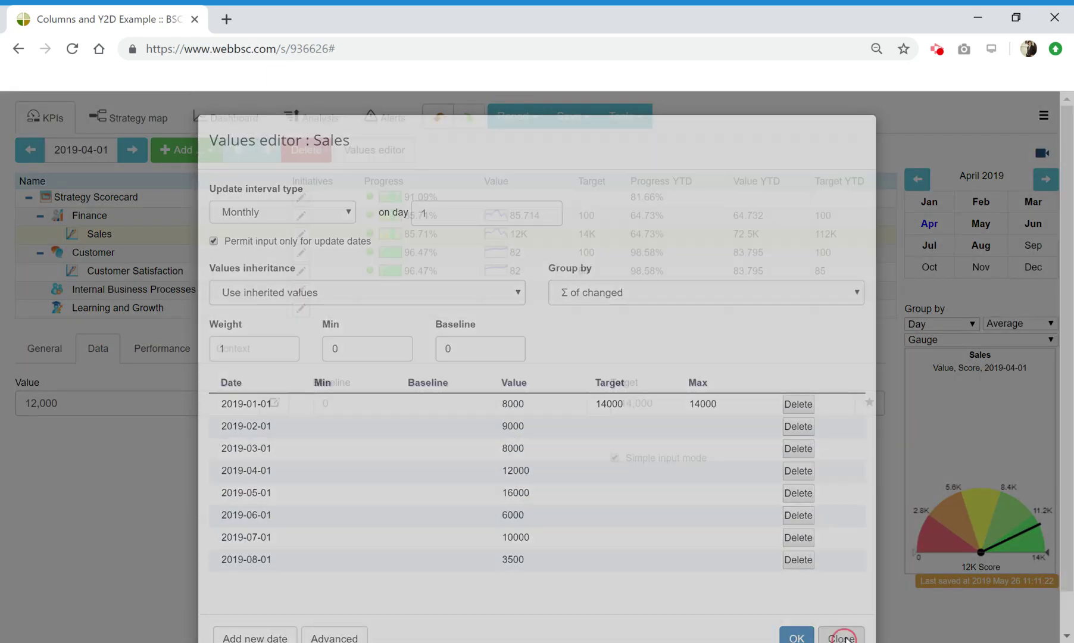
Try a value of 43,500 for Sales in August 2019 to examine its effect on year-to-date progress, and restore it to 3,500
{"action": "left_click", "coordinate": [981, 245]}
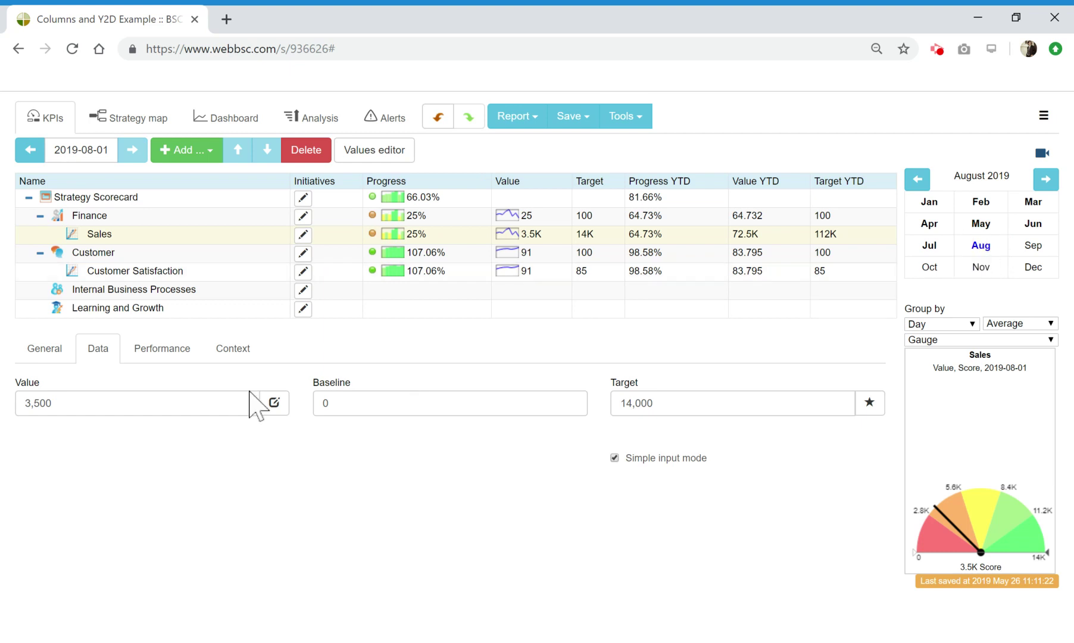
{"action": "left_click", "coordinate": [25, 403]}
{"action": "type", "text": "4"}
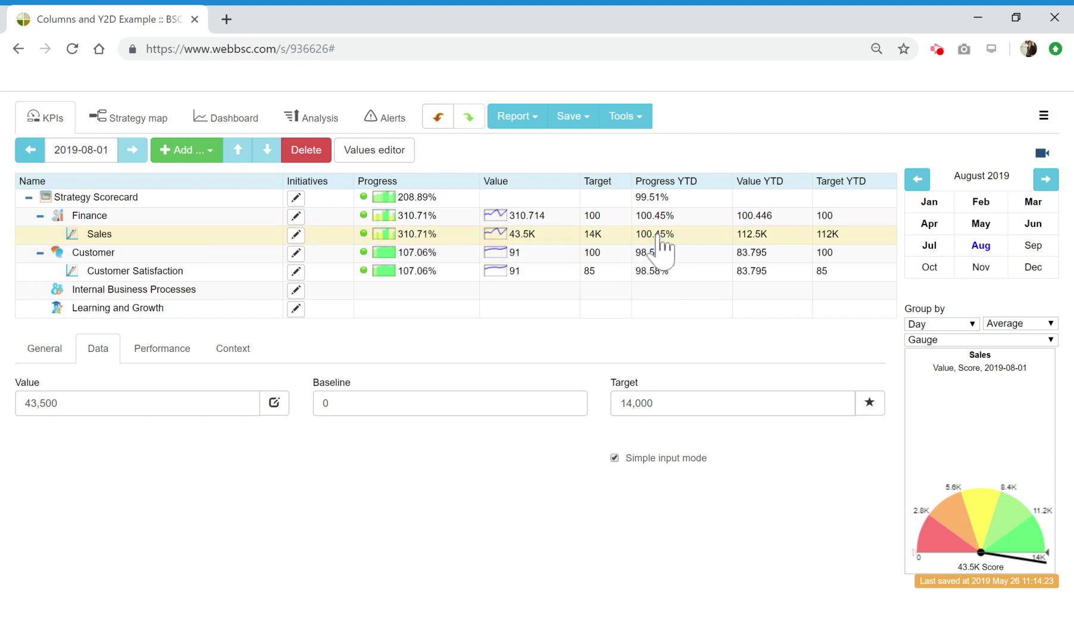
{"action": "left_click_drag", "start_coordinate": [25, 404], "coordinate": [29, 404]}
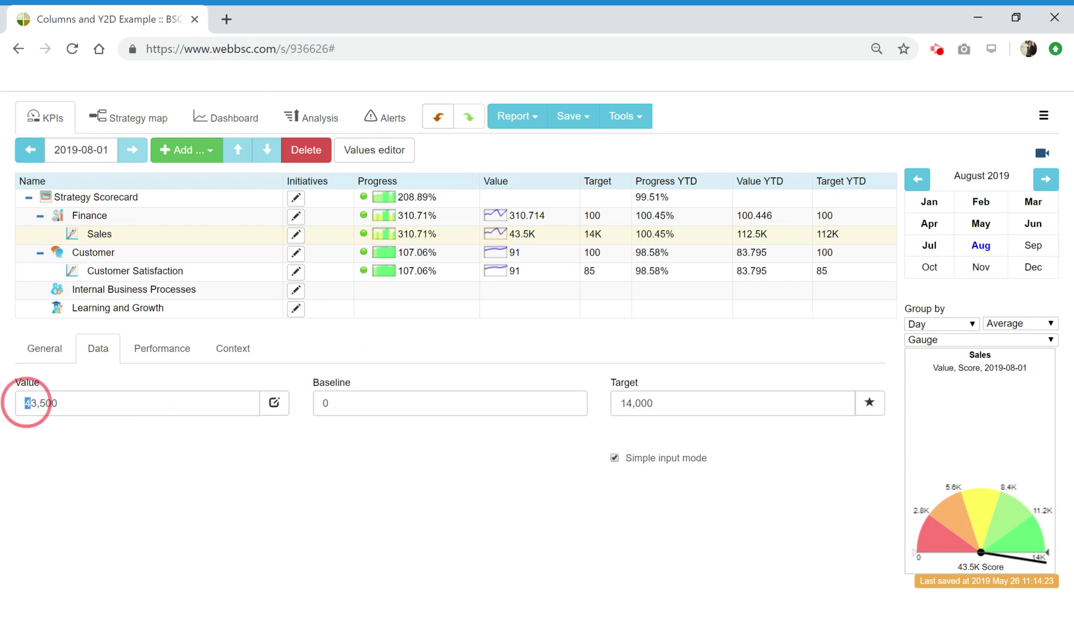
{"action": "left_click", "coordinate": [268, 489]}
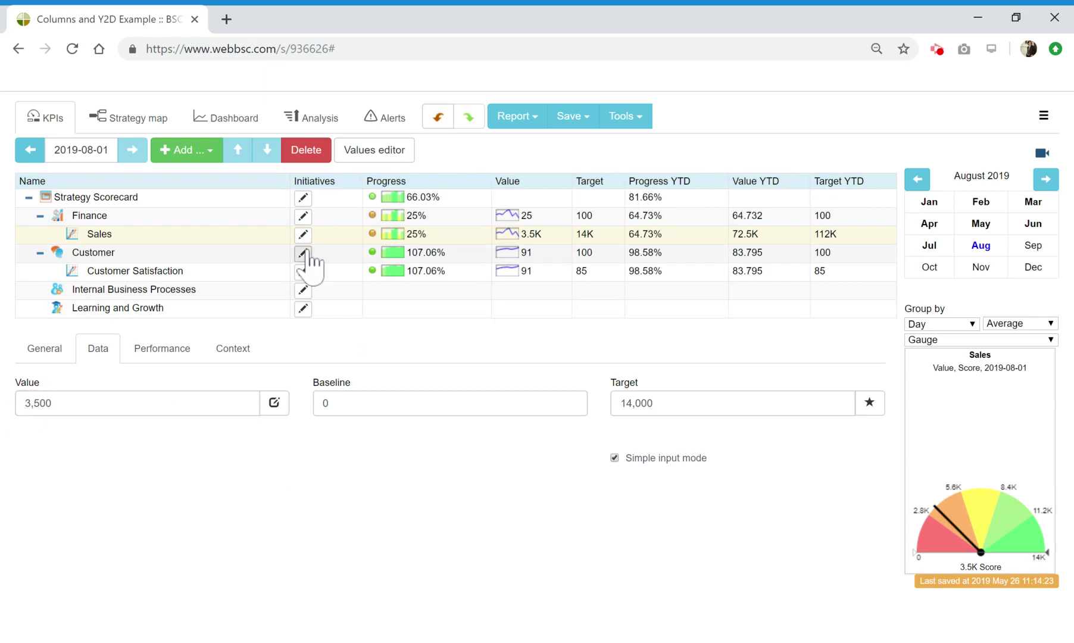
Check the grouping method of Sales in its values editor, and close it without changes
{"action": "left_click", "coordinate": [390, 151]}
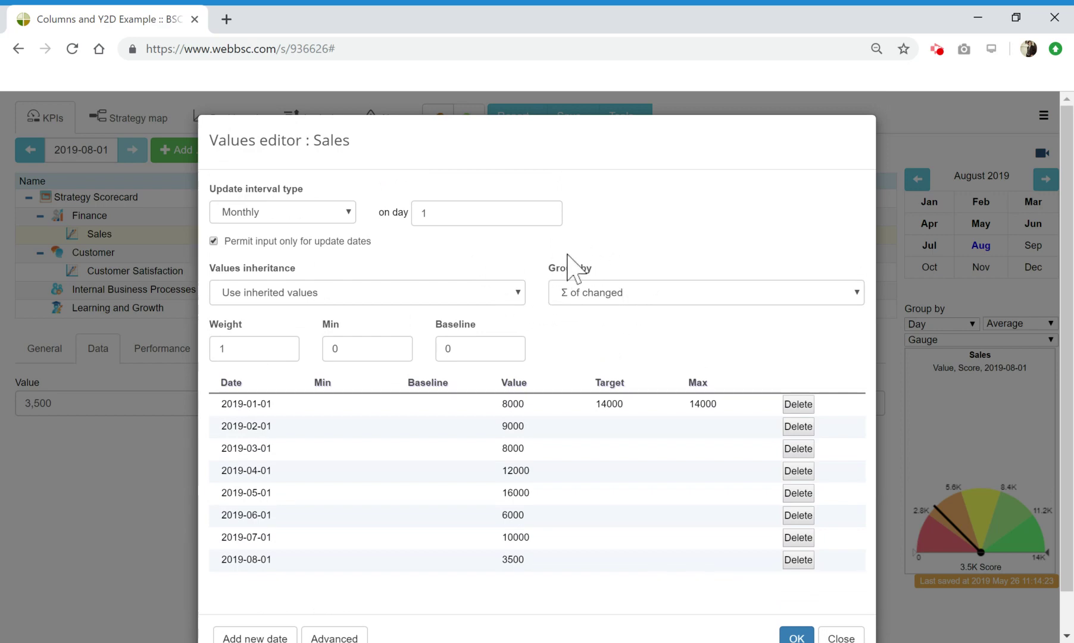
{"action": "left_click", "coordinate": [843, 636]}
Try the Use inherited values option for Customer Satisfaction, review its grouping method, and close the values editor without saving
{"action": "left_click", "coordinate": [136, 275]}
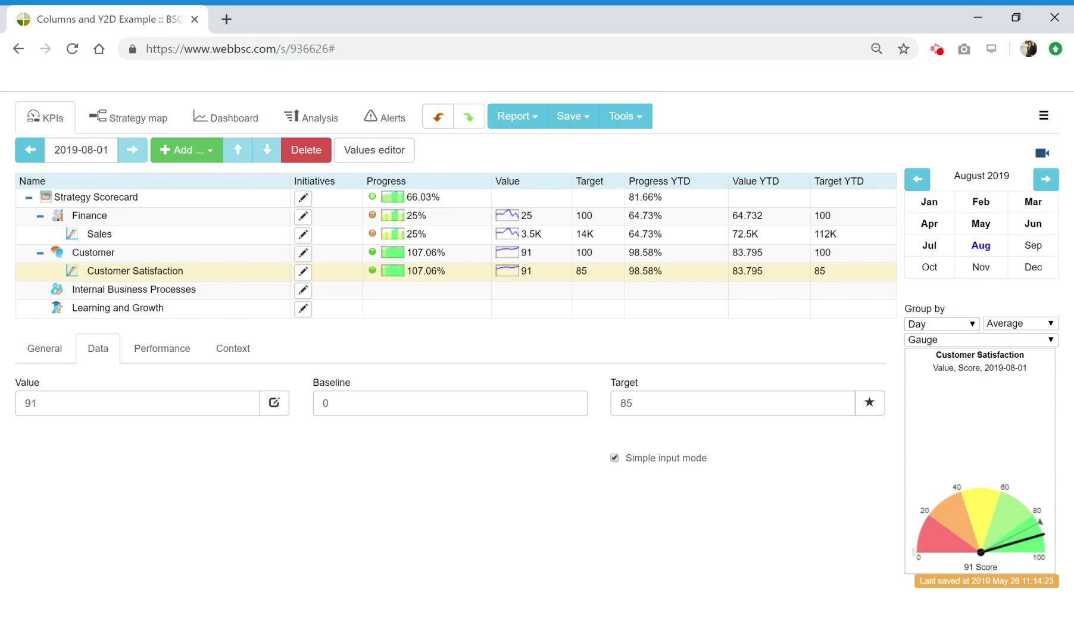
{"action": "left_click", "coordinate": [367, 150]}
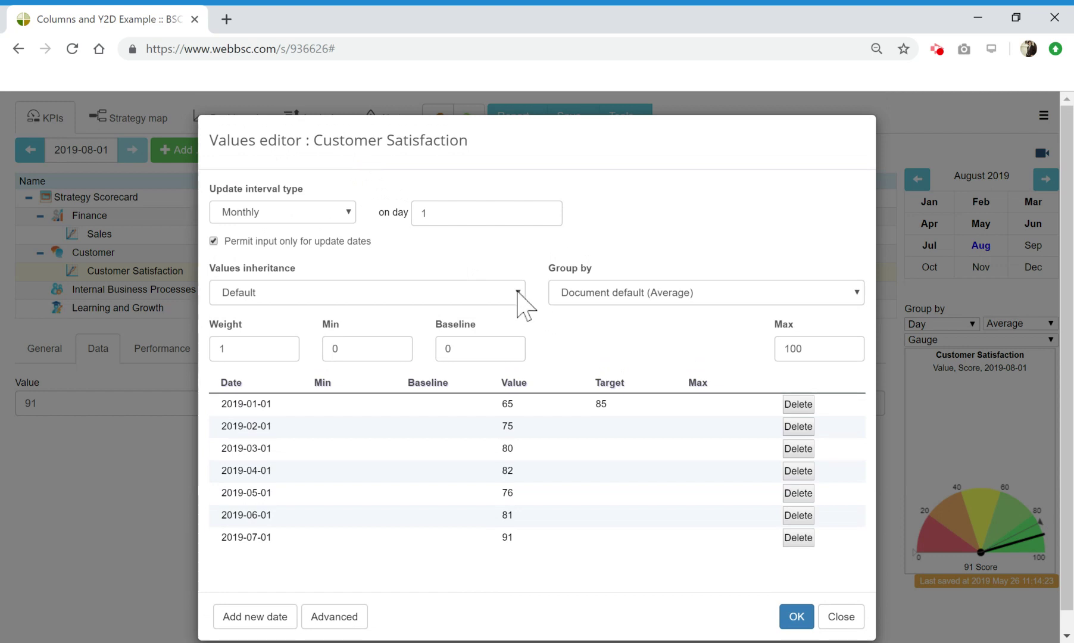
{"action": "left_click", "coordinate": [295, 326]}
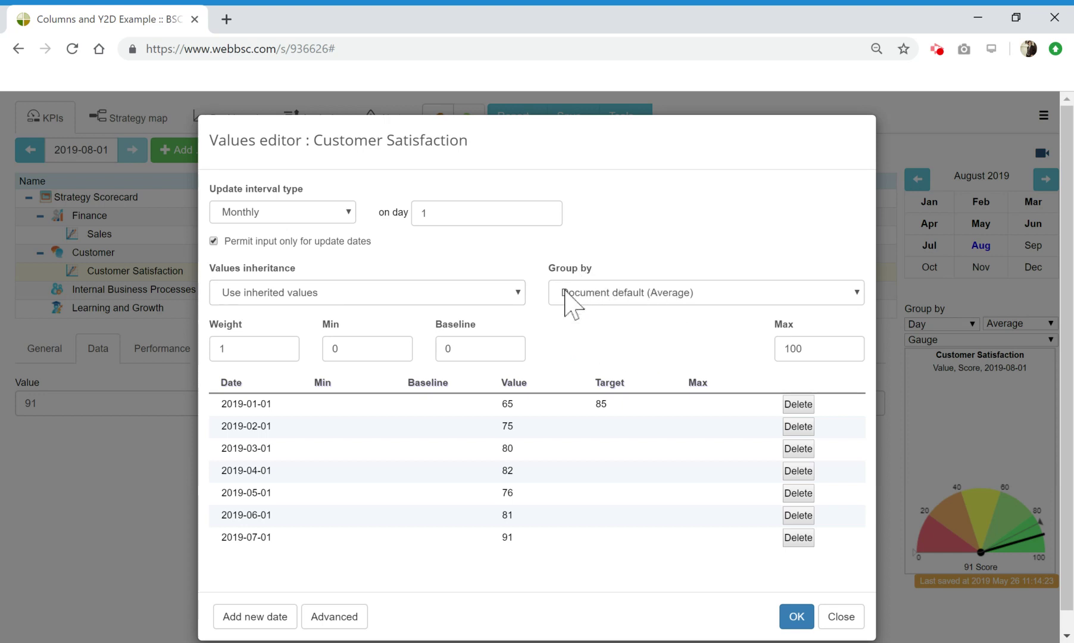
{"action": "left_click", "coordinate": [625, 293]}
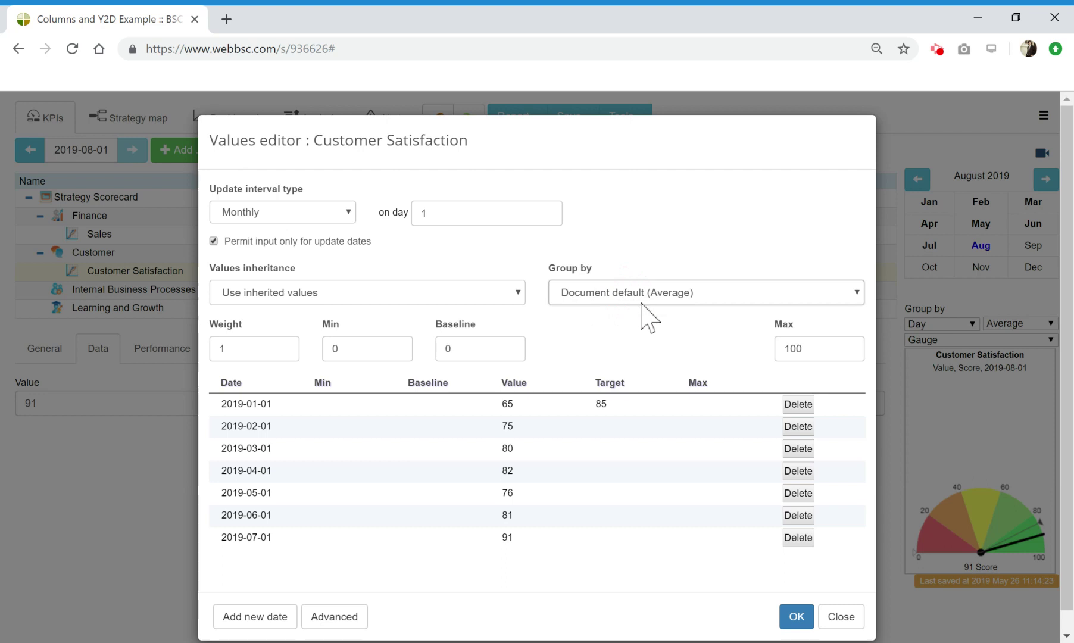
{"action": "left_click", "coordinate": [657, 260]}
{"action": "left_click", "coordinate": [669, 238]}
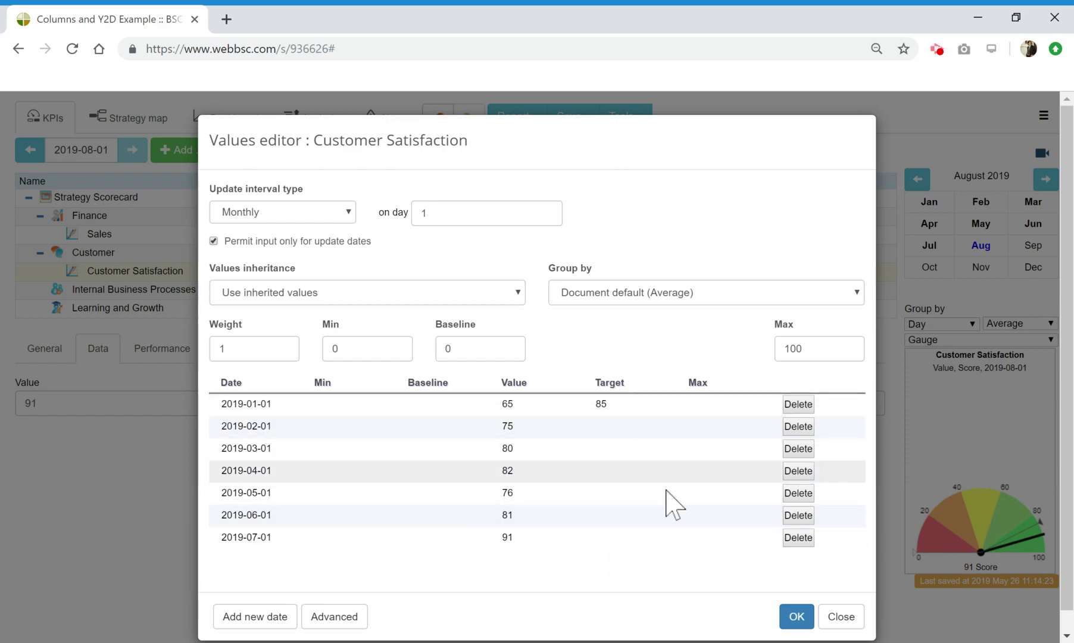
{"action": "left_click", "coordinate": [841, 617]}
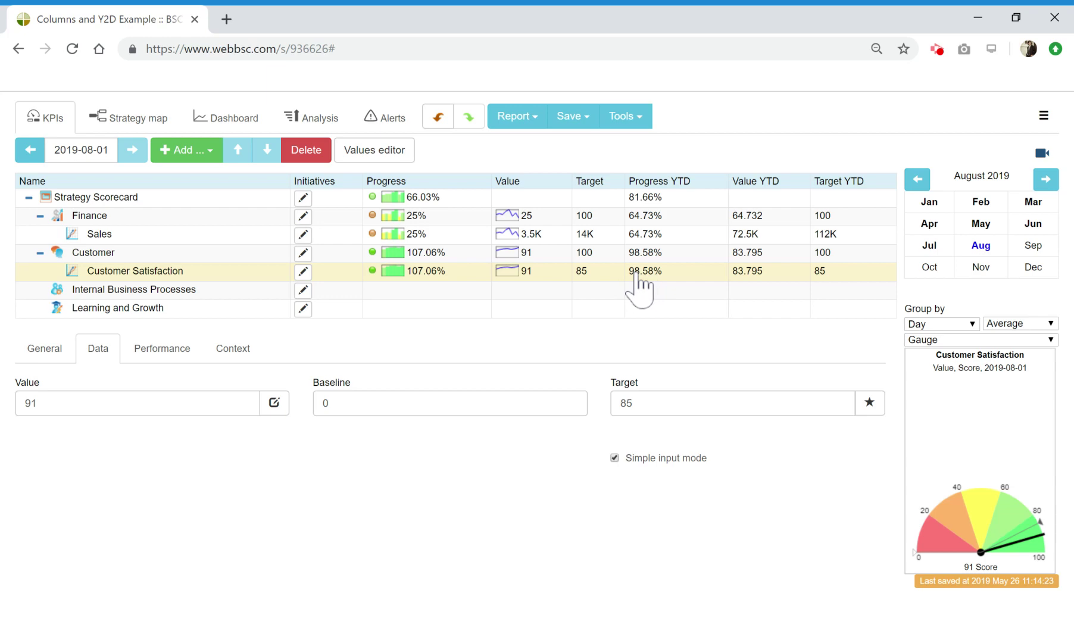
Review the visible and available columns in the KPI tree column options, and close them without changes
{"action": "left_click", "coordinate": [638, 119]}
{"action": "left_click", "coordinate": [665, 162]}
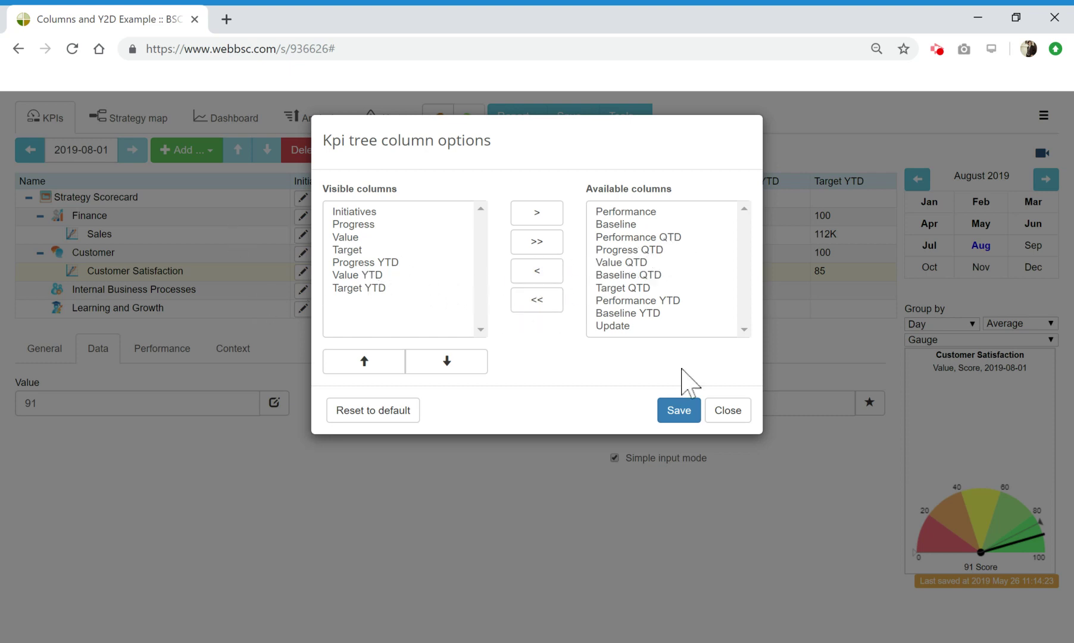
{"action": "left_click", "coordinate": [723, 412]}
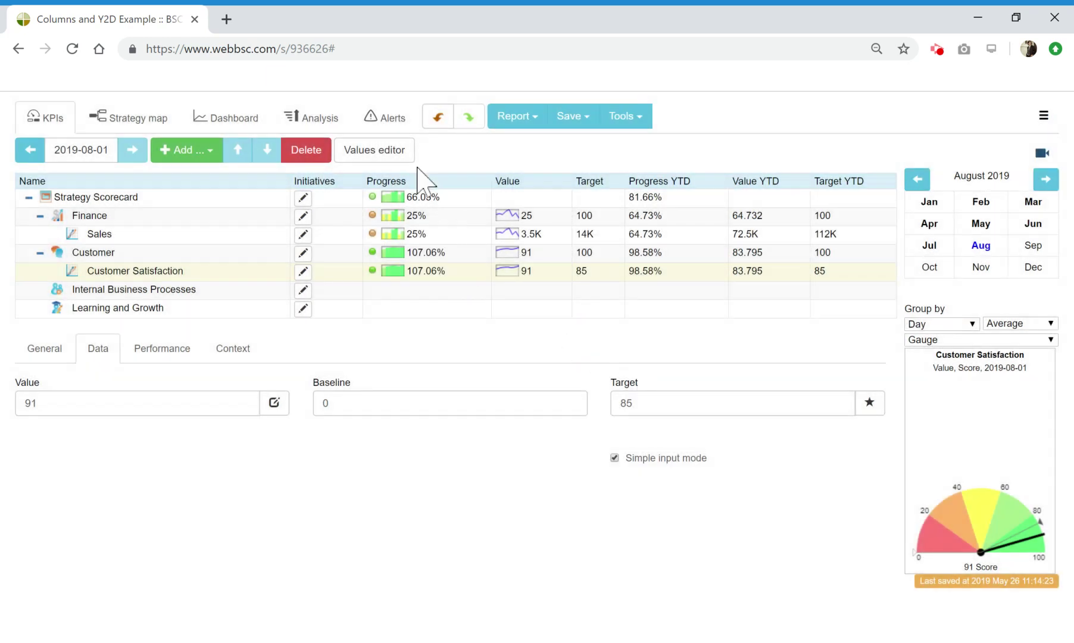
Review the inheritance and grouping settings of Customer Satisfaction, close its values editor unchanged, and select the Sales indicator
{"action": "left_click", "coordinate": [411, 173]}
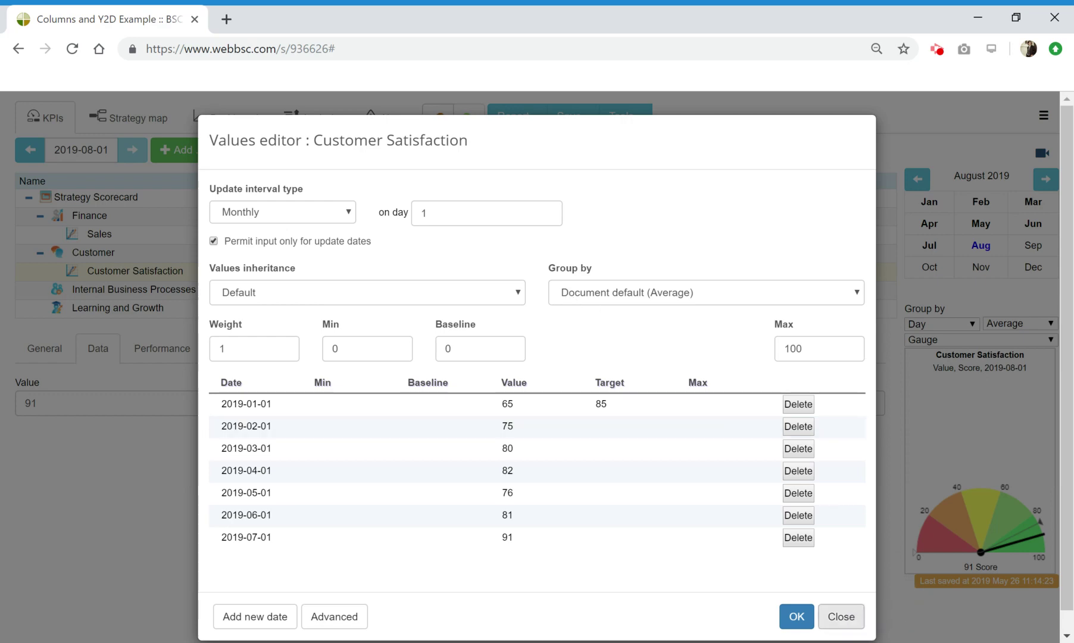
{"action": "left_click", "coordinate": [840, 616]}
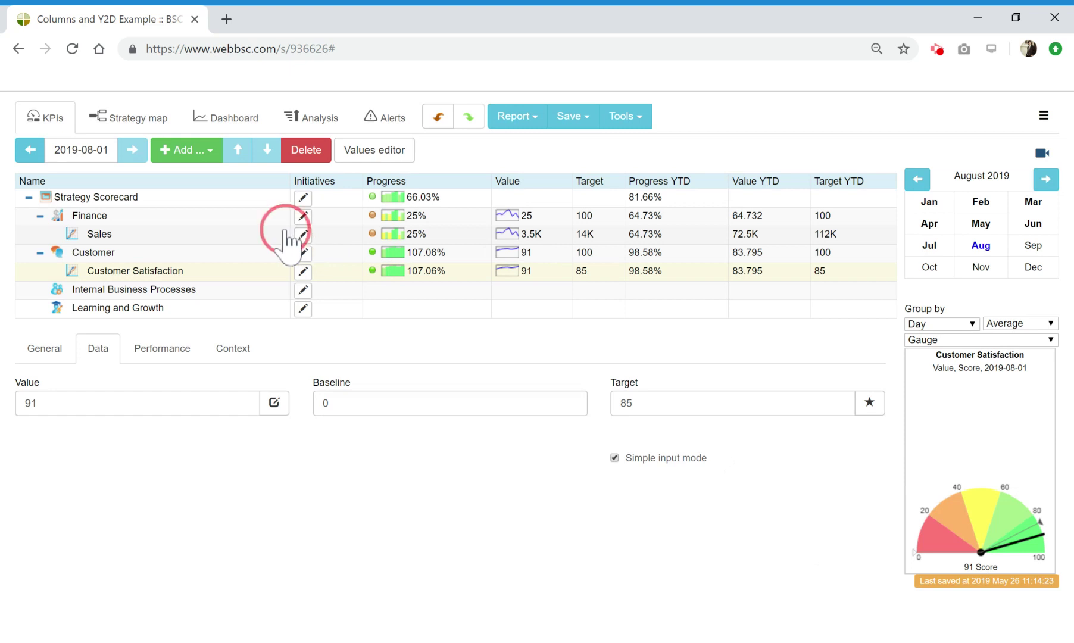
{"action": "left_click", "coordinate": [288, 239]}
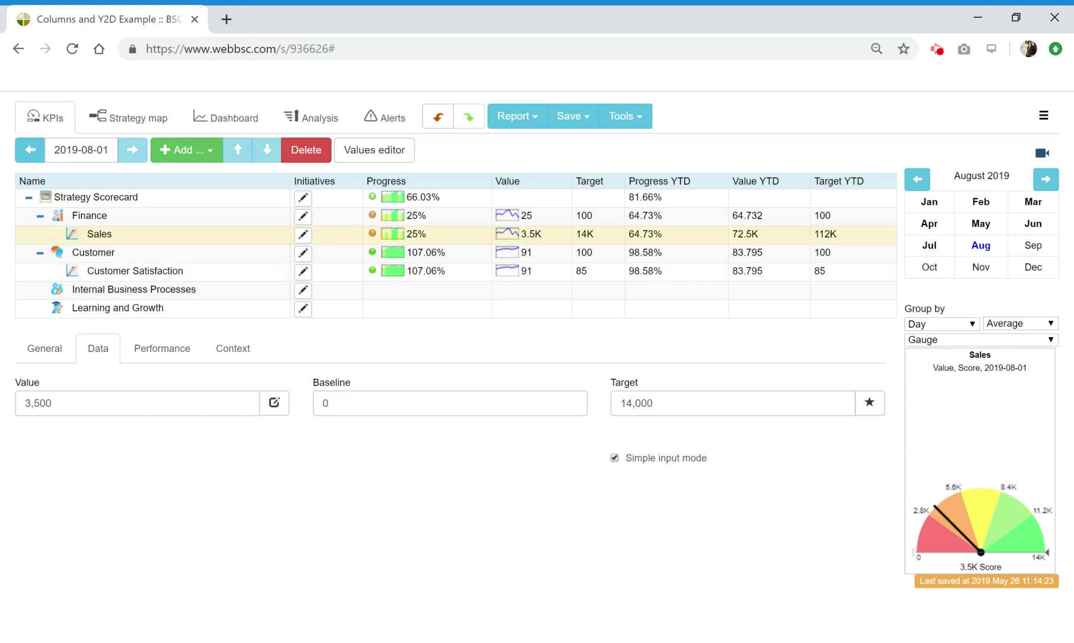